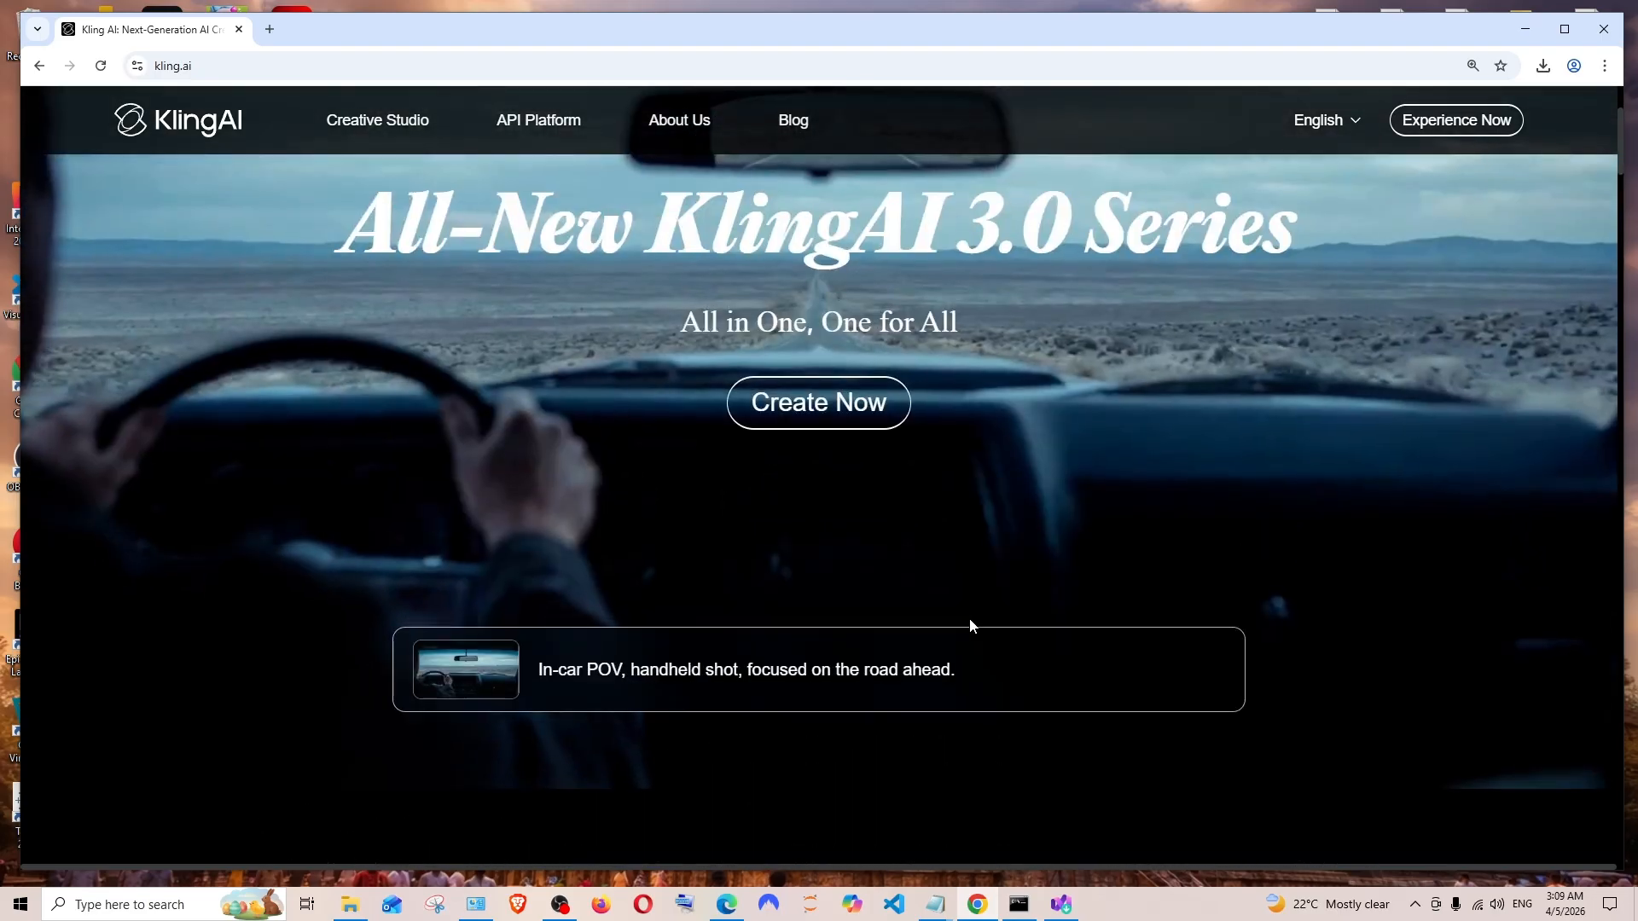
Open the Kling AI creation workspace from the site's home page
click(421, 66)
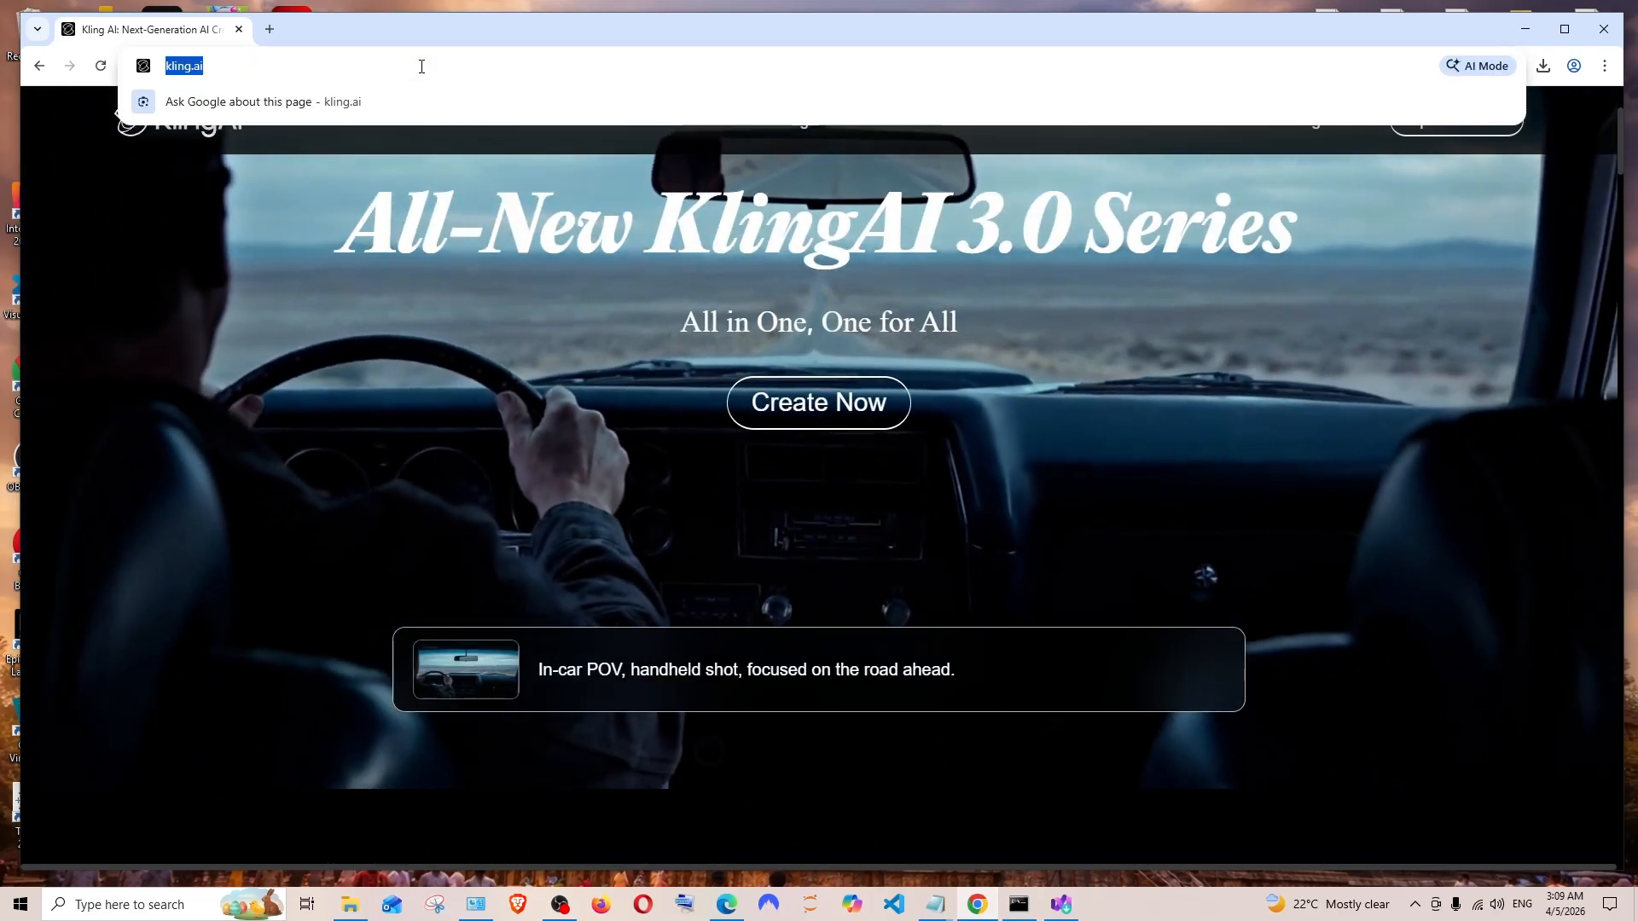
click(422, 66)
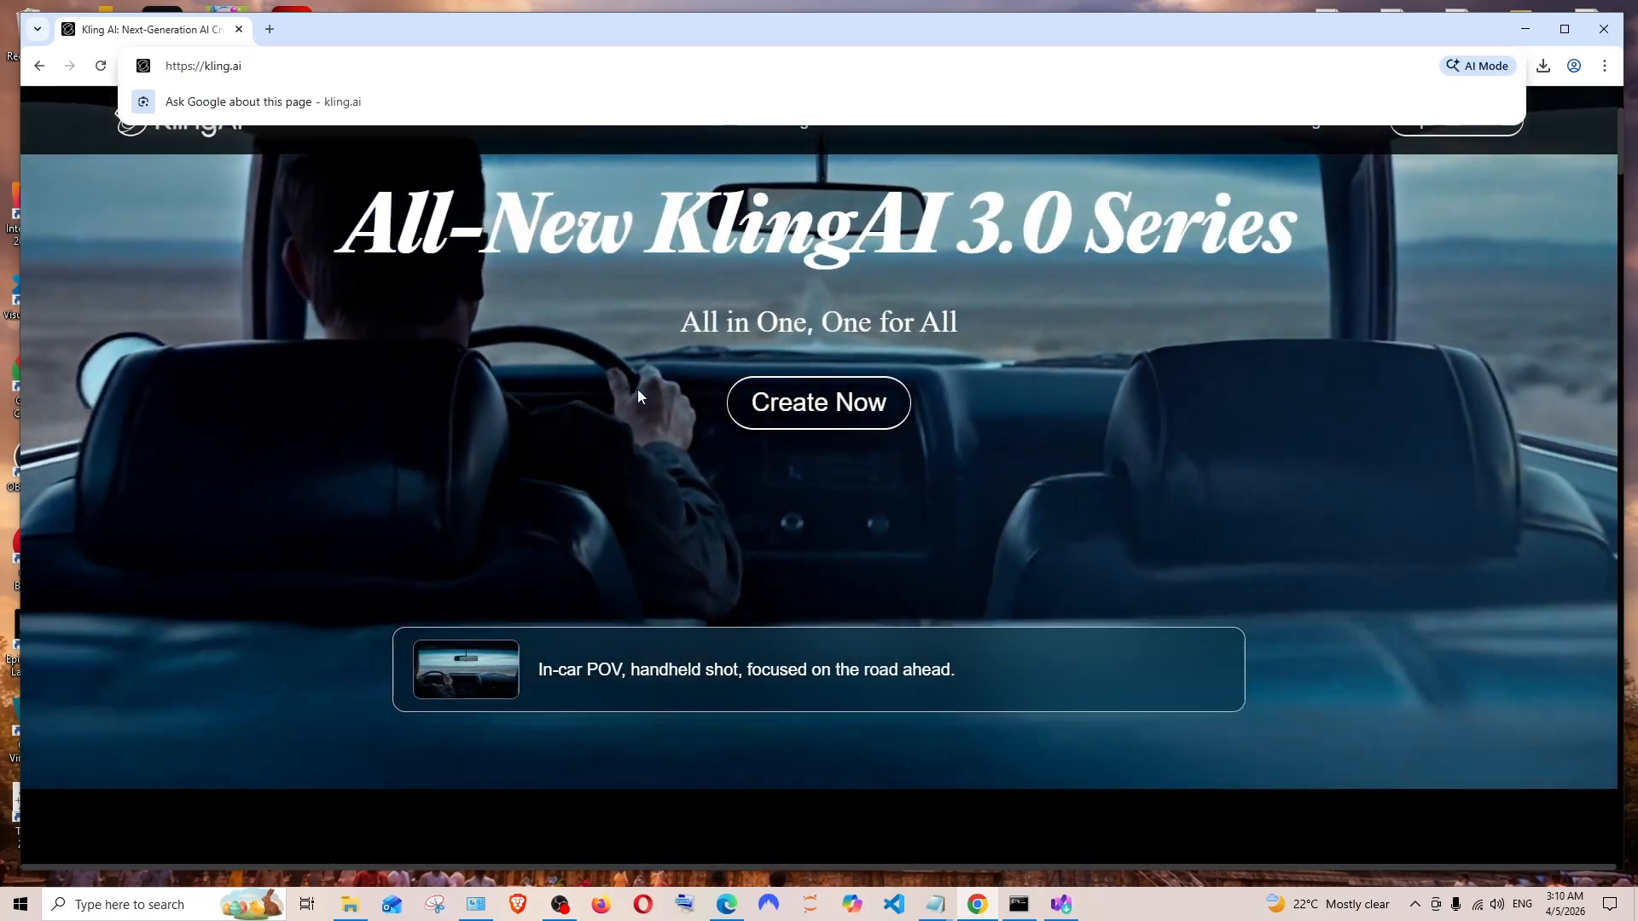
click(694, 510)
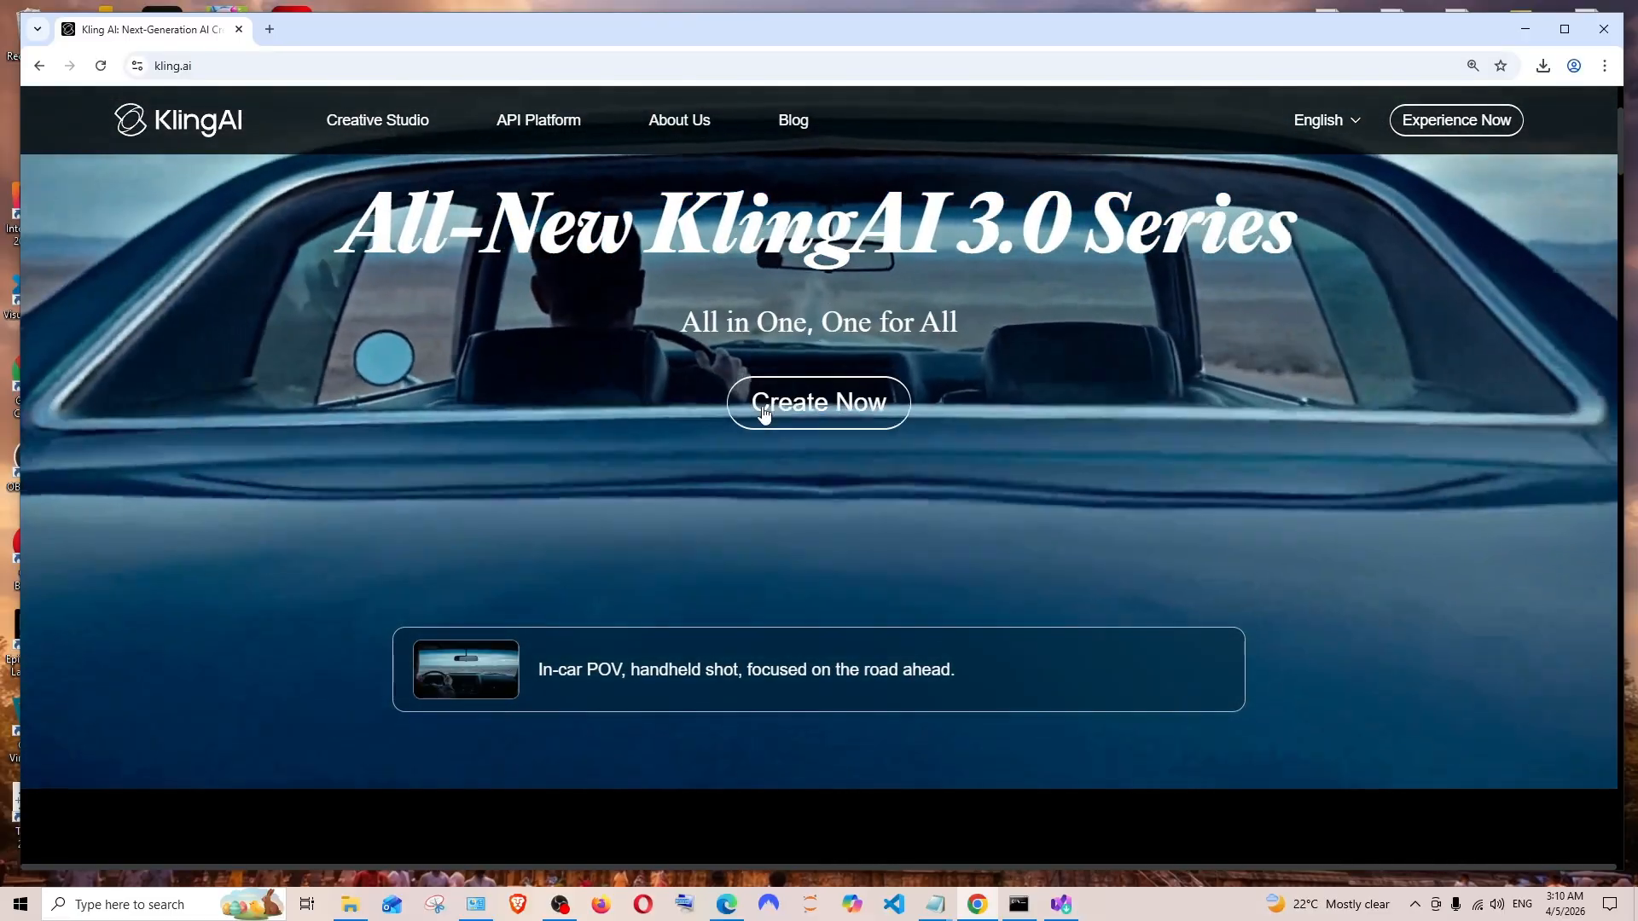
key(ctrl+plus)
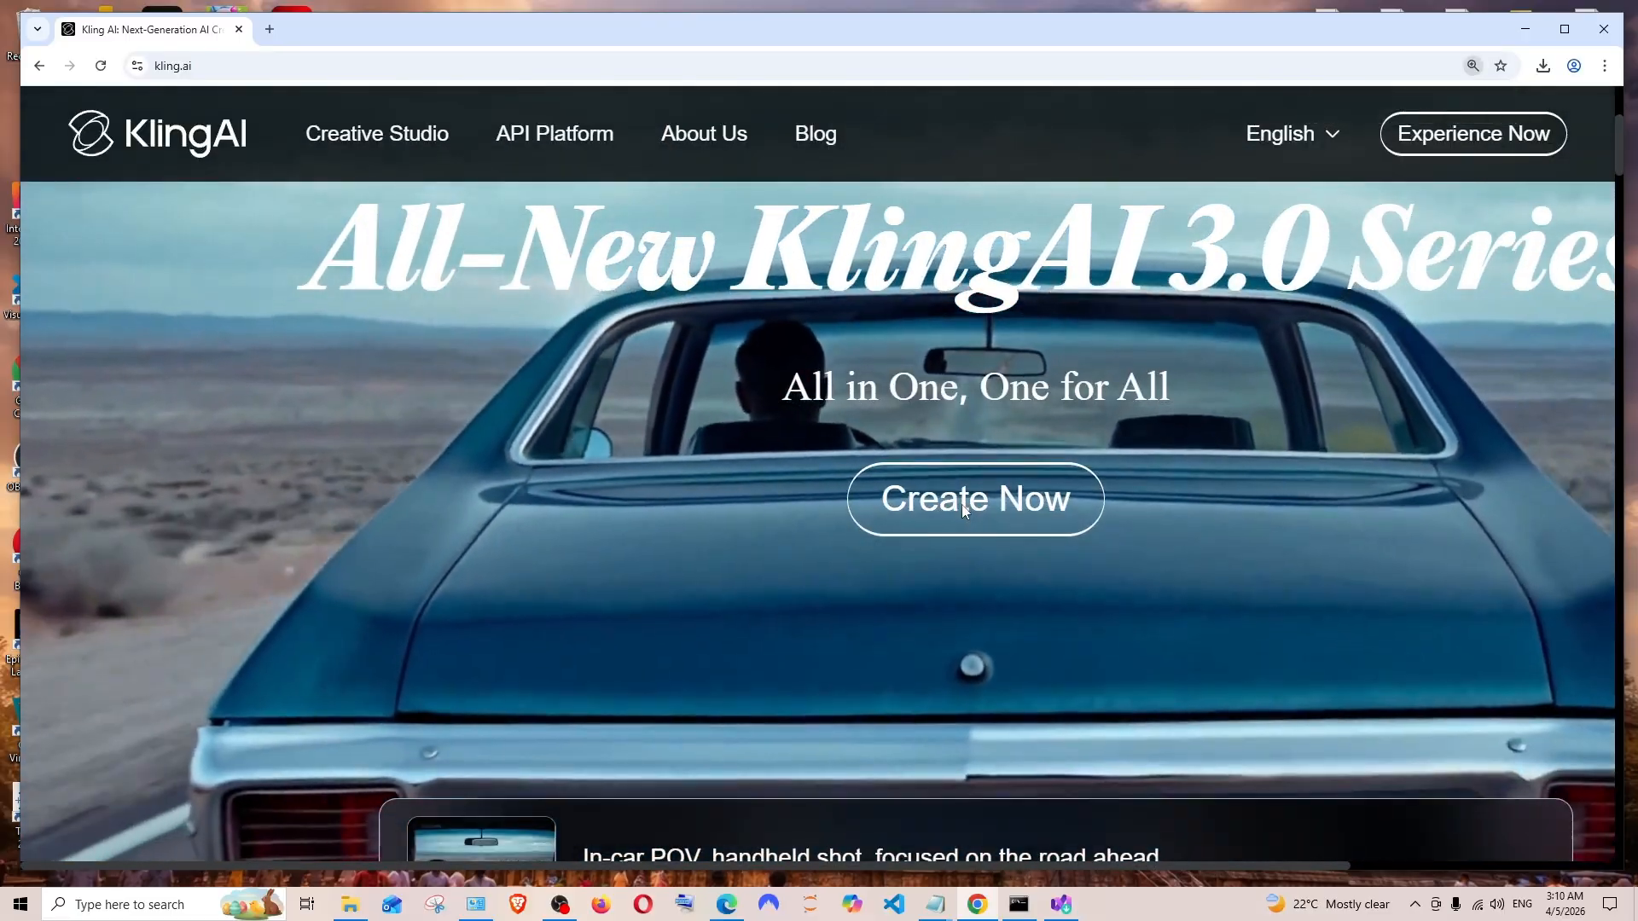
click(963, 510)
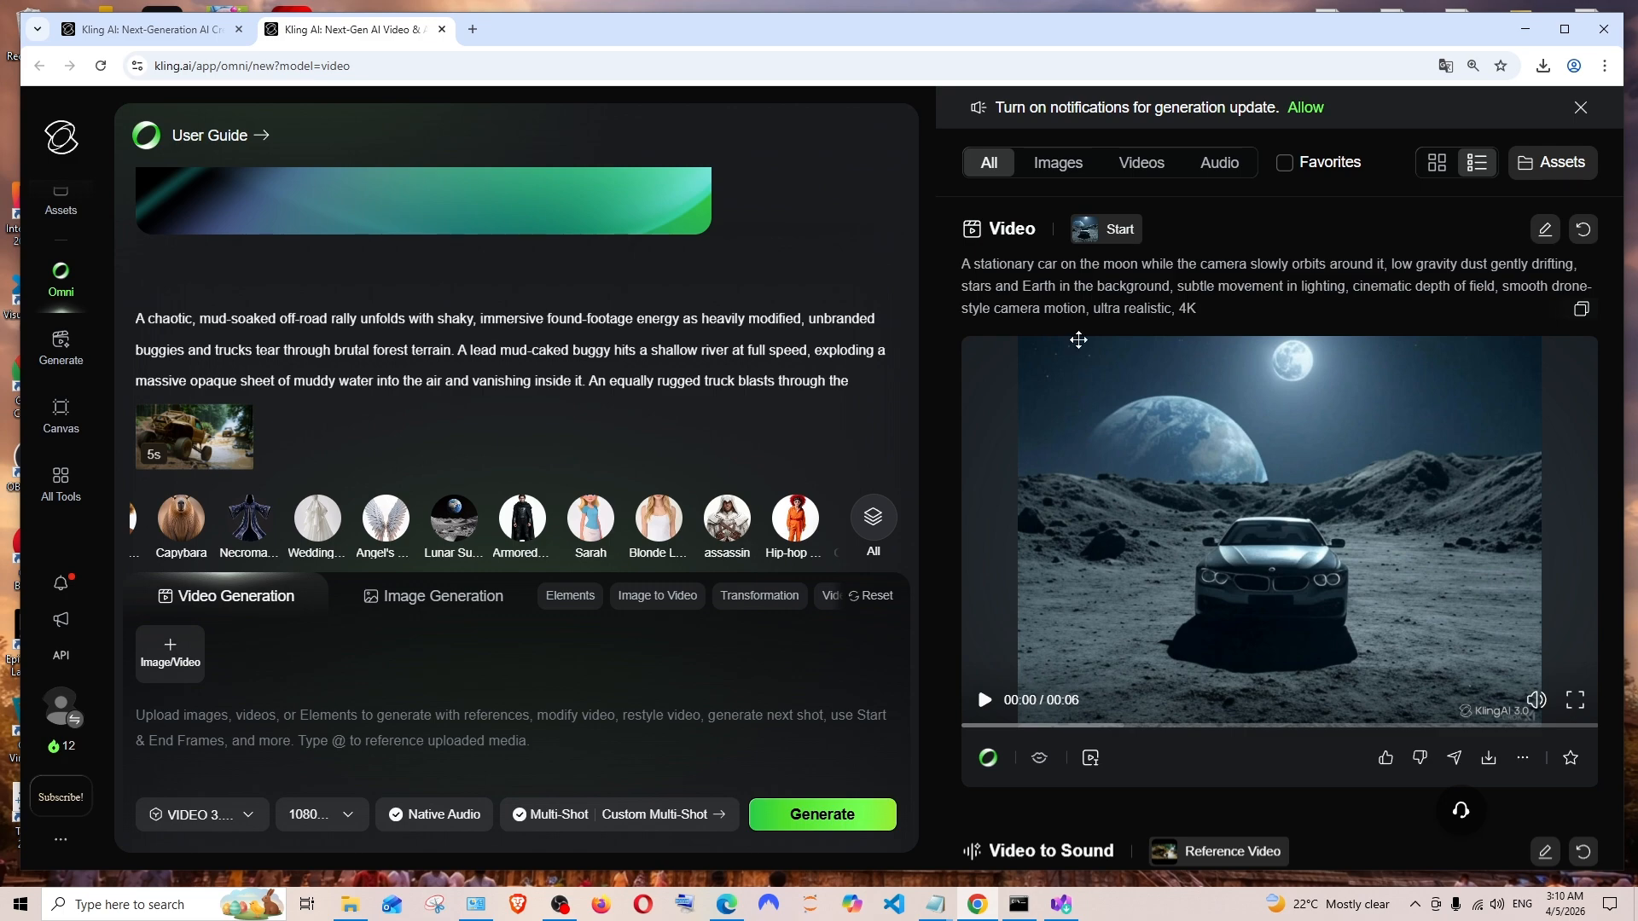
Switch from the Omni workspace to the Generate workspace
scroll(1237, 273, down, 1)
scroll(1237, 277, up, 1)
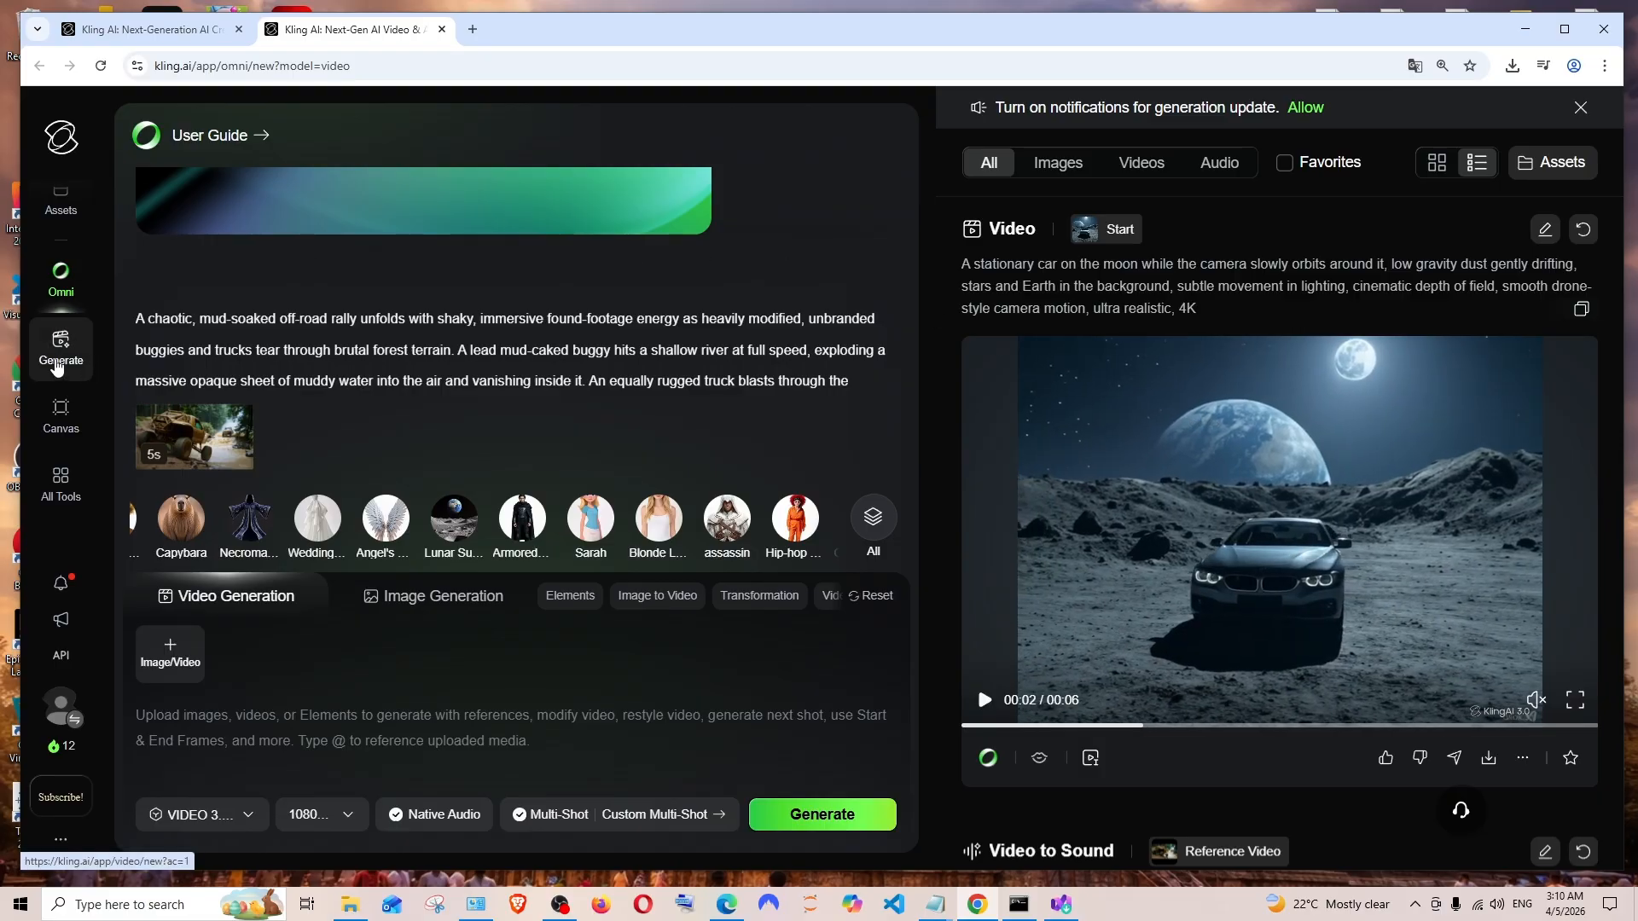
click(60, 365)
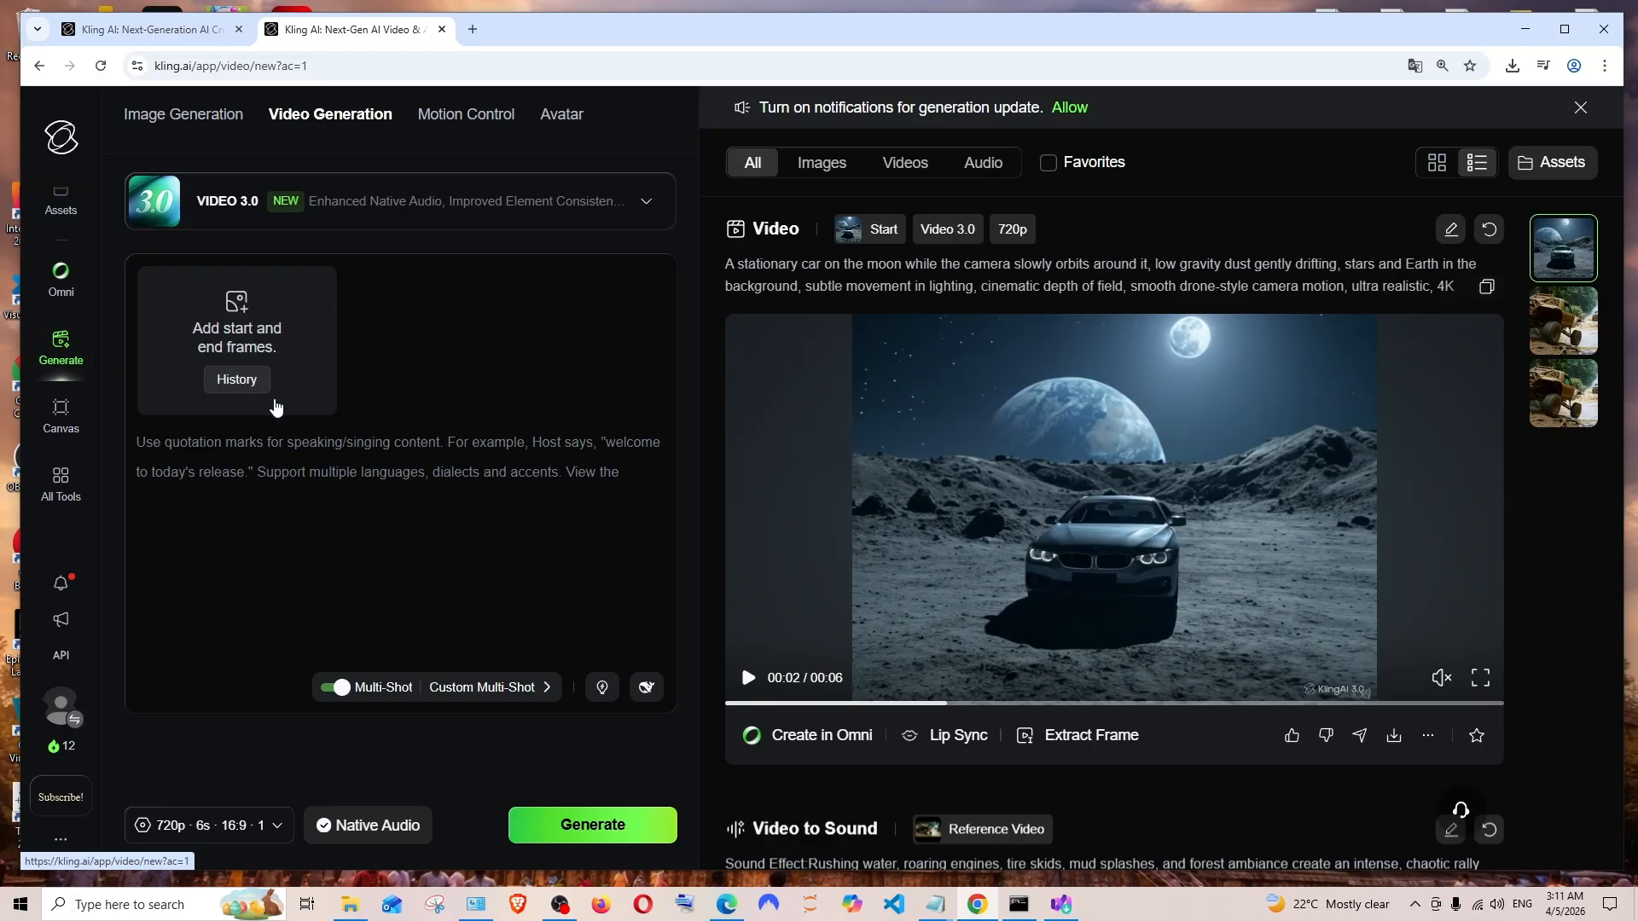
key(ctrl+plus)
key(ctrl+plus)
key(ctrl+plus)
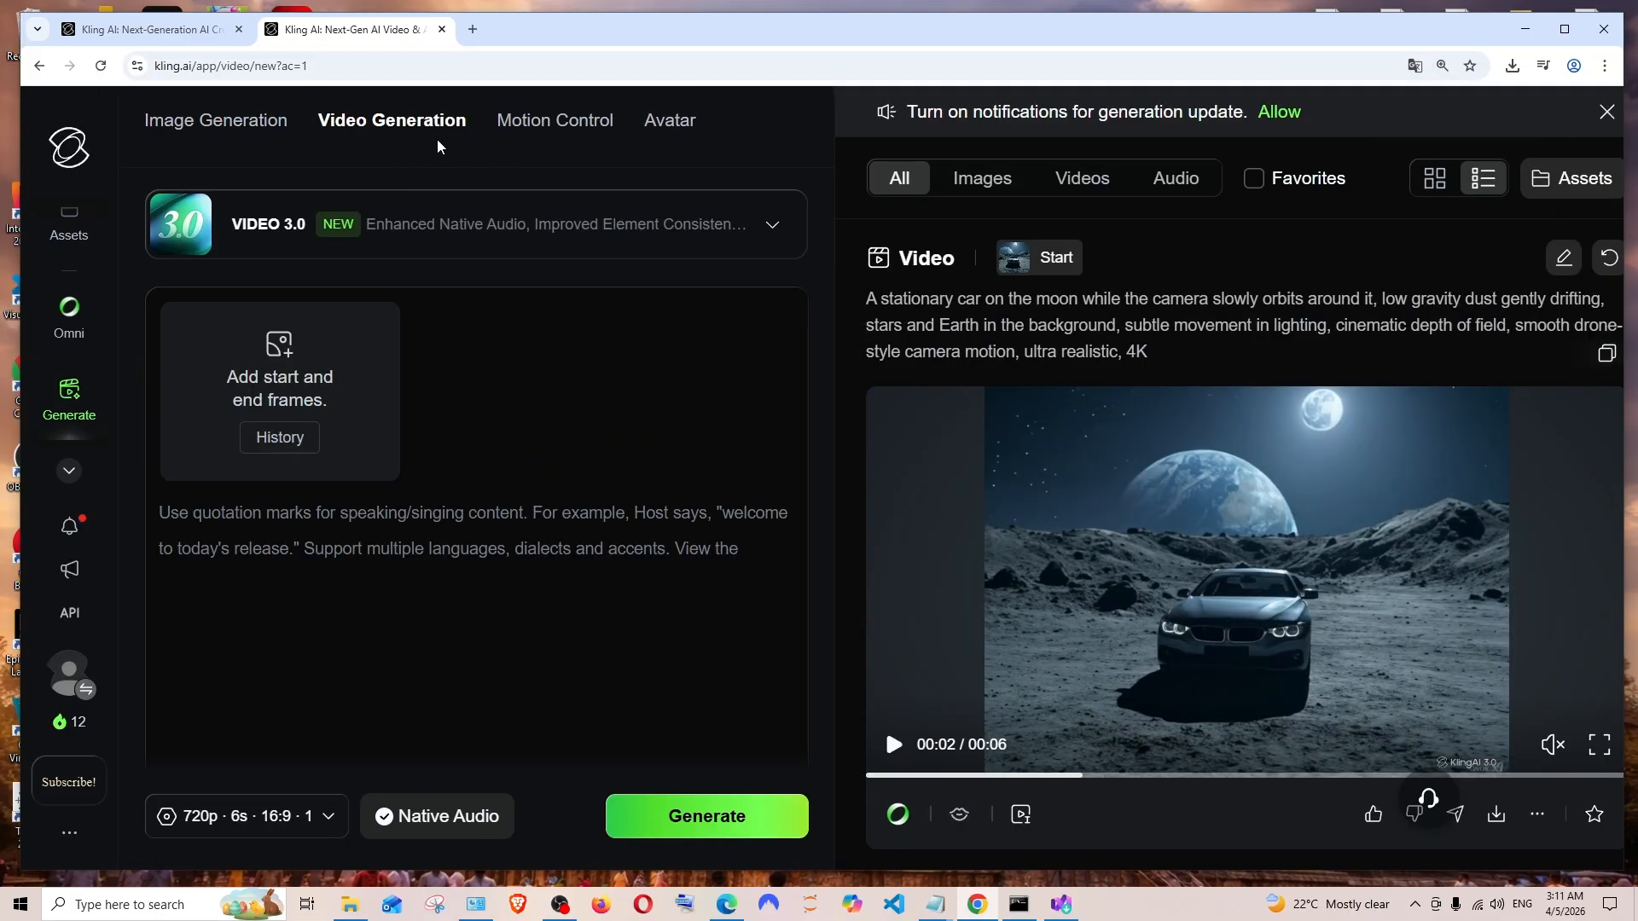
Look over the Avatar and Motion Control tools, and switch to Image Generation with the IMAGE 3.0 model
click(651, 130)
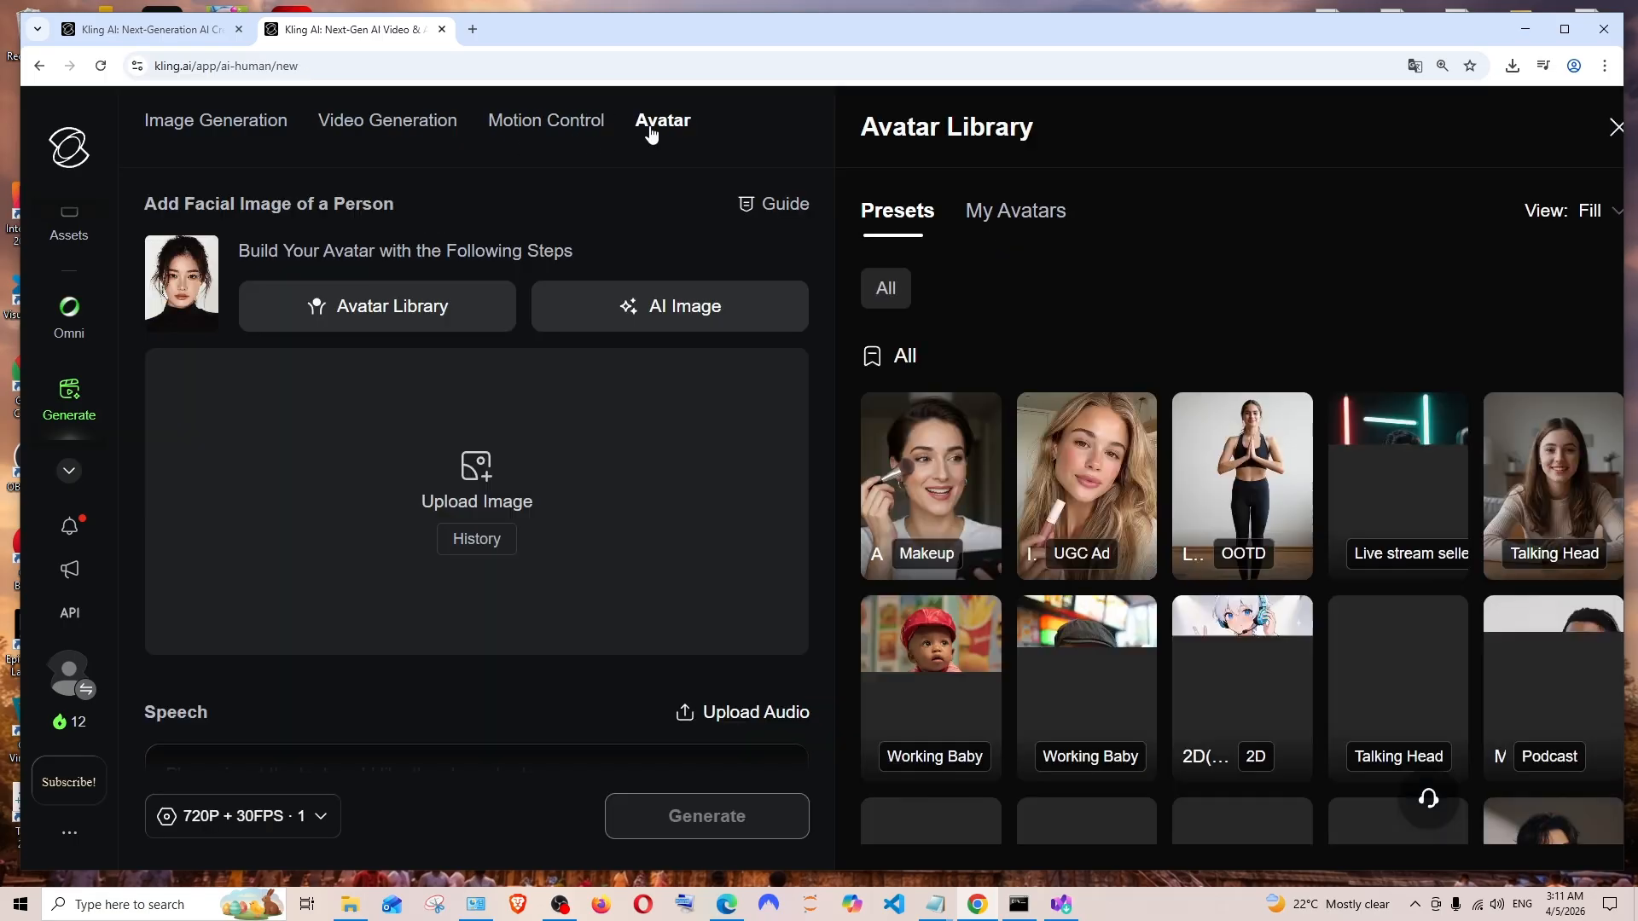
click(535, 120)
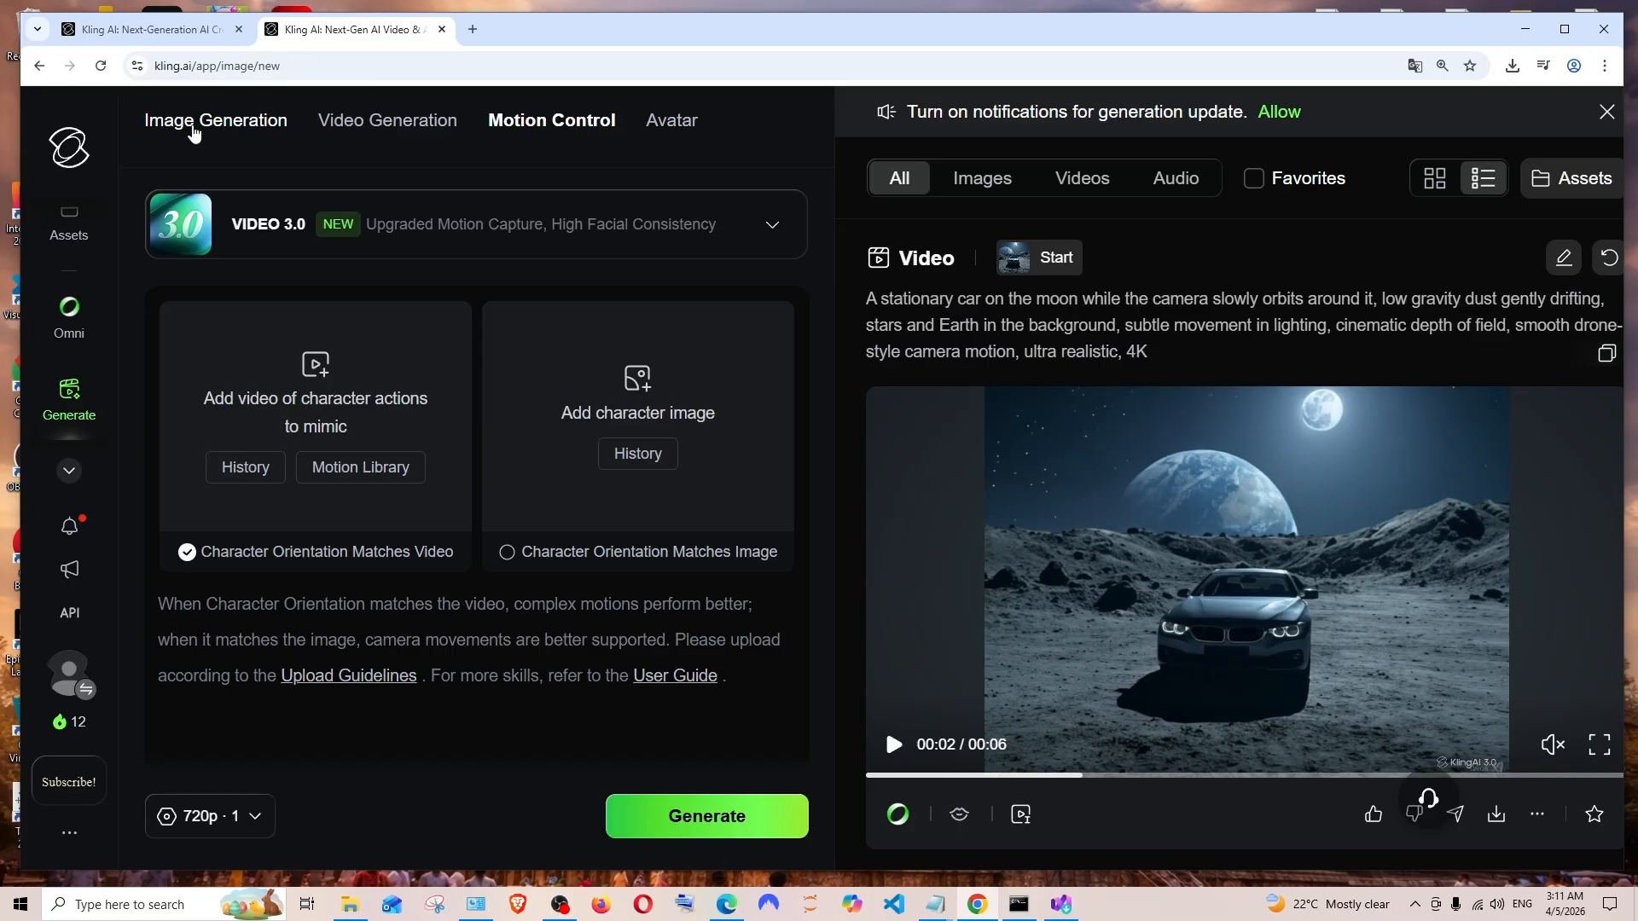
click(185, 123)
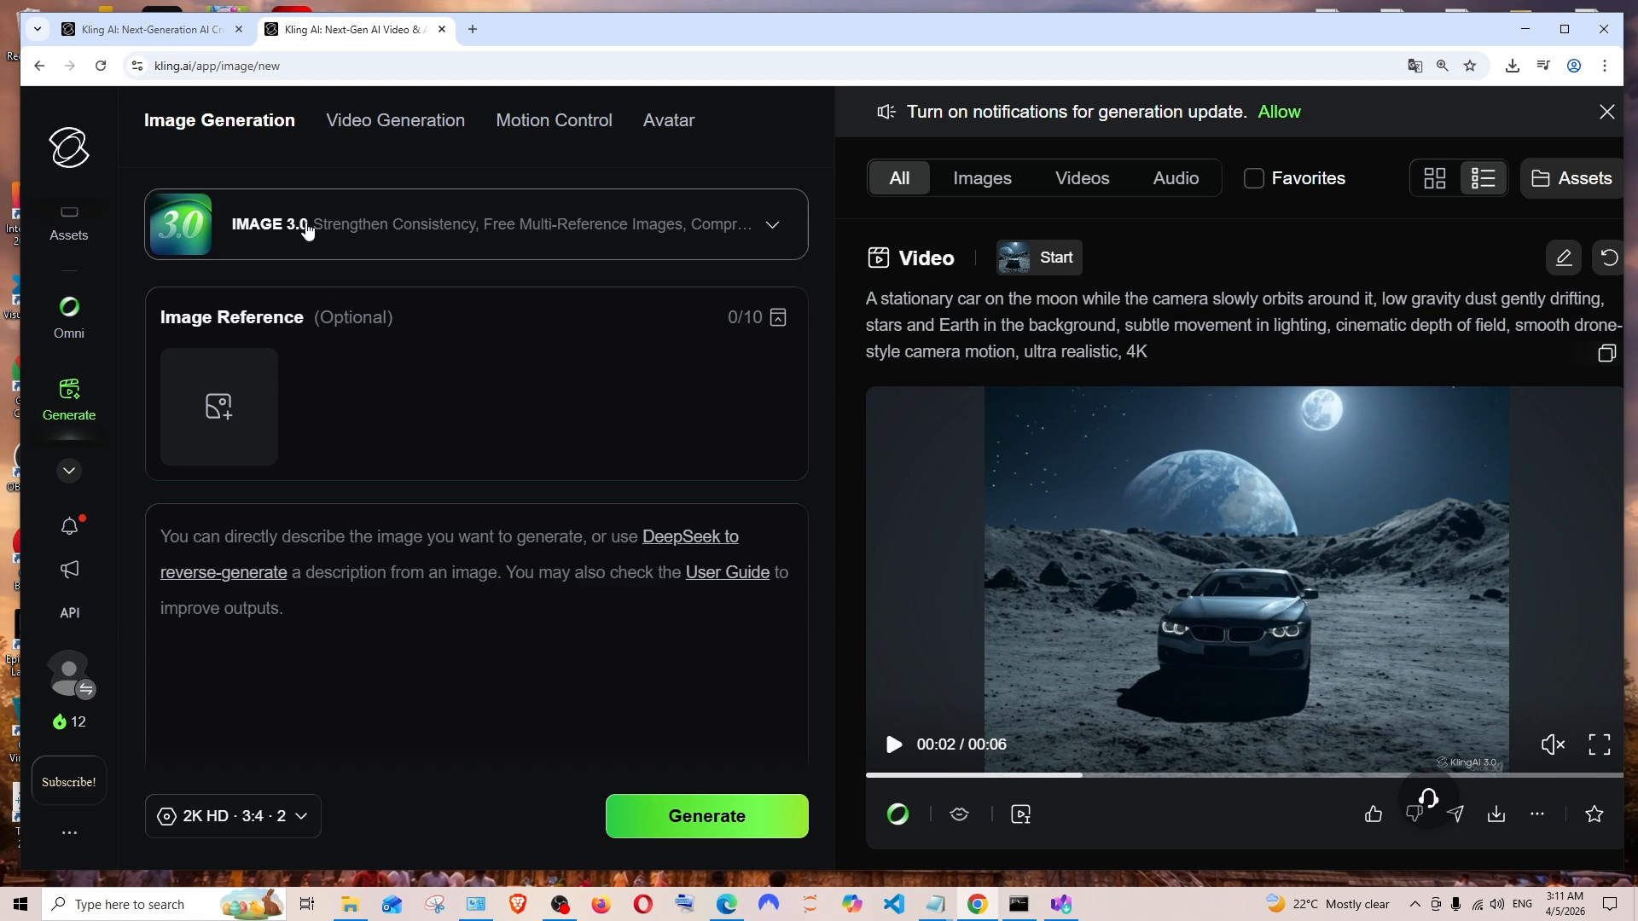
click(307, 231)
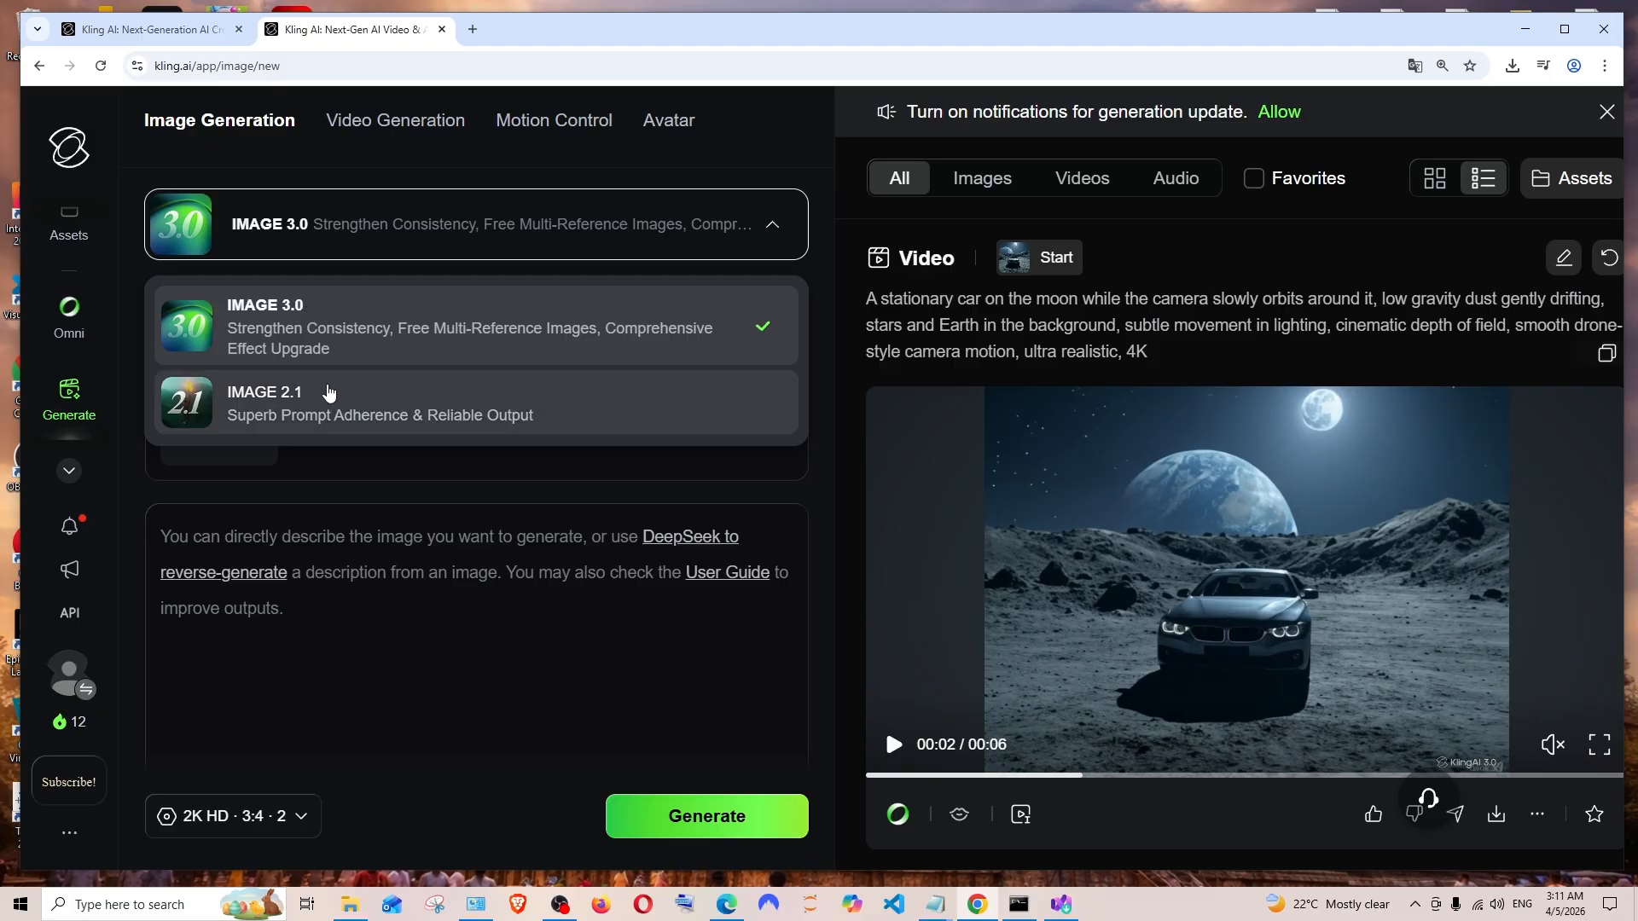
click(367, 570)
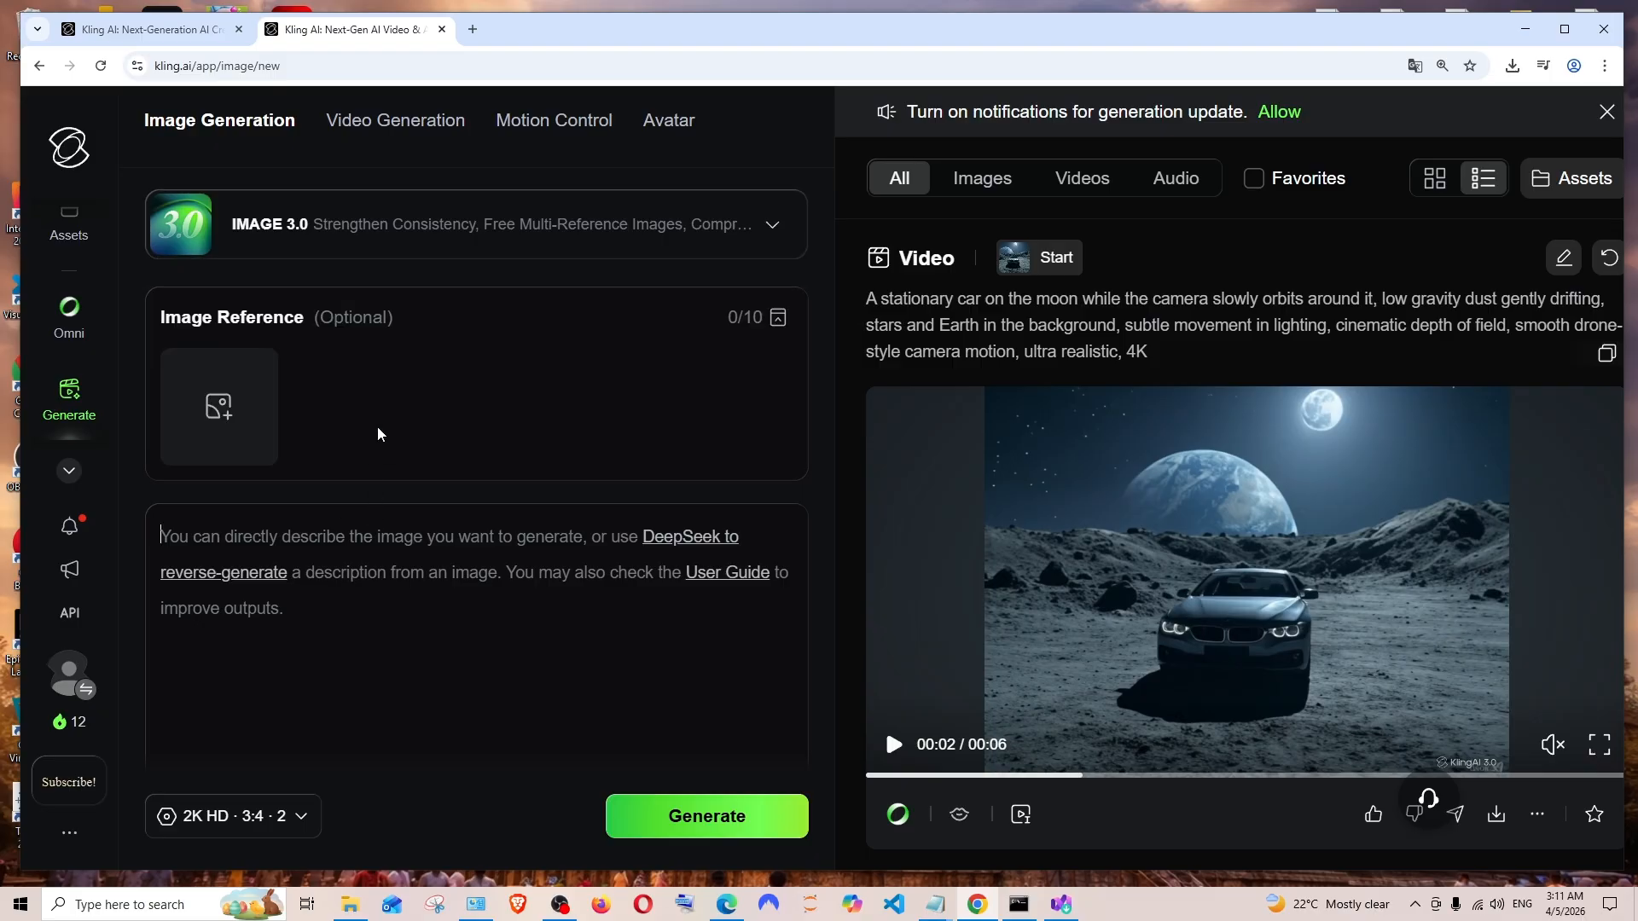
Enter an image prompt for a photorealistic fluffy orange cat on a wooden table near a window, with soft sunlight, 8K resolution and cinematic lighting
key(ctrl+minus)
key(ctrl+plus)
key(ctrl+minus)
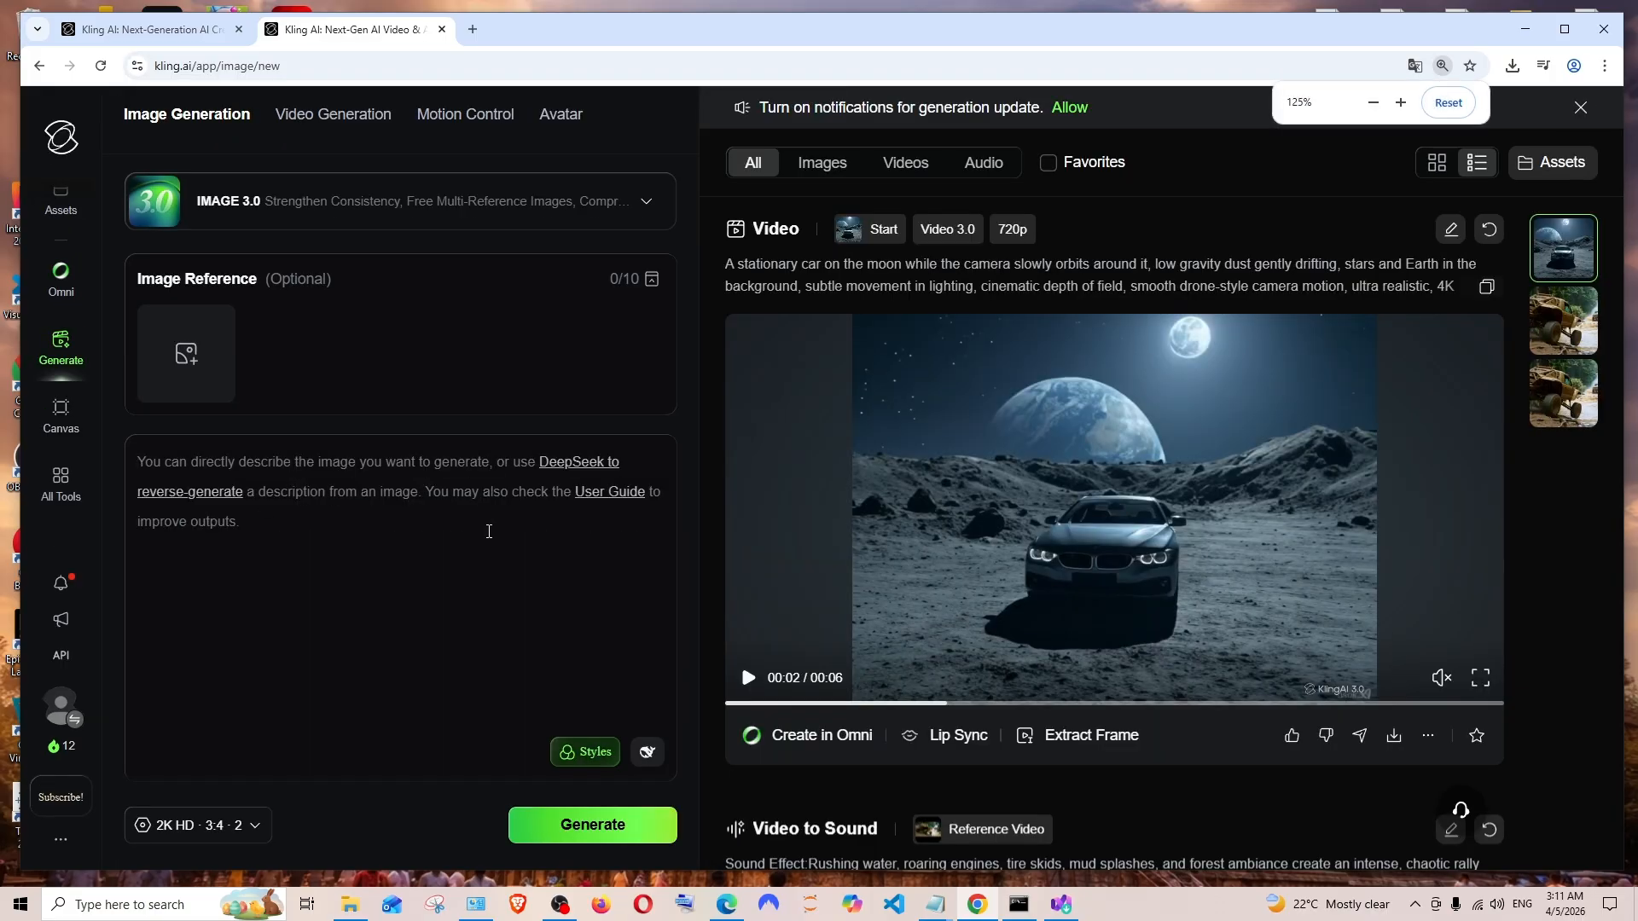
text(A highly detailed photorealistic image of a fluffy orange cat sitting on a wooden table near a window, soft natural sunlight falling on its fur, sharp focus, ultra realistic, 8K resolution, cinematic lighting, depth of field, professional photography)
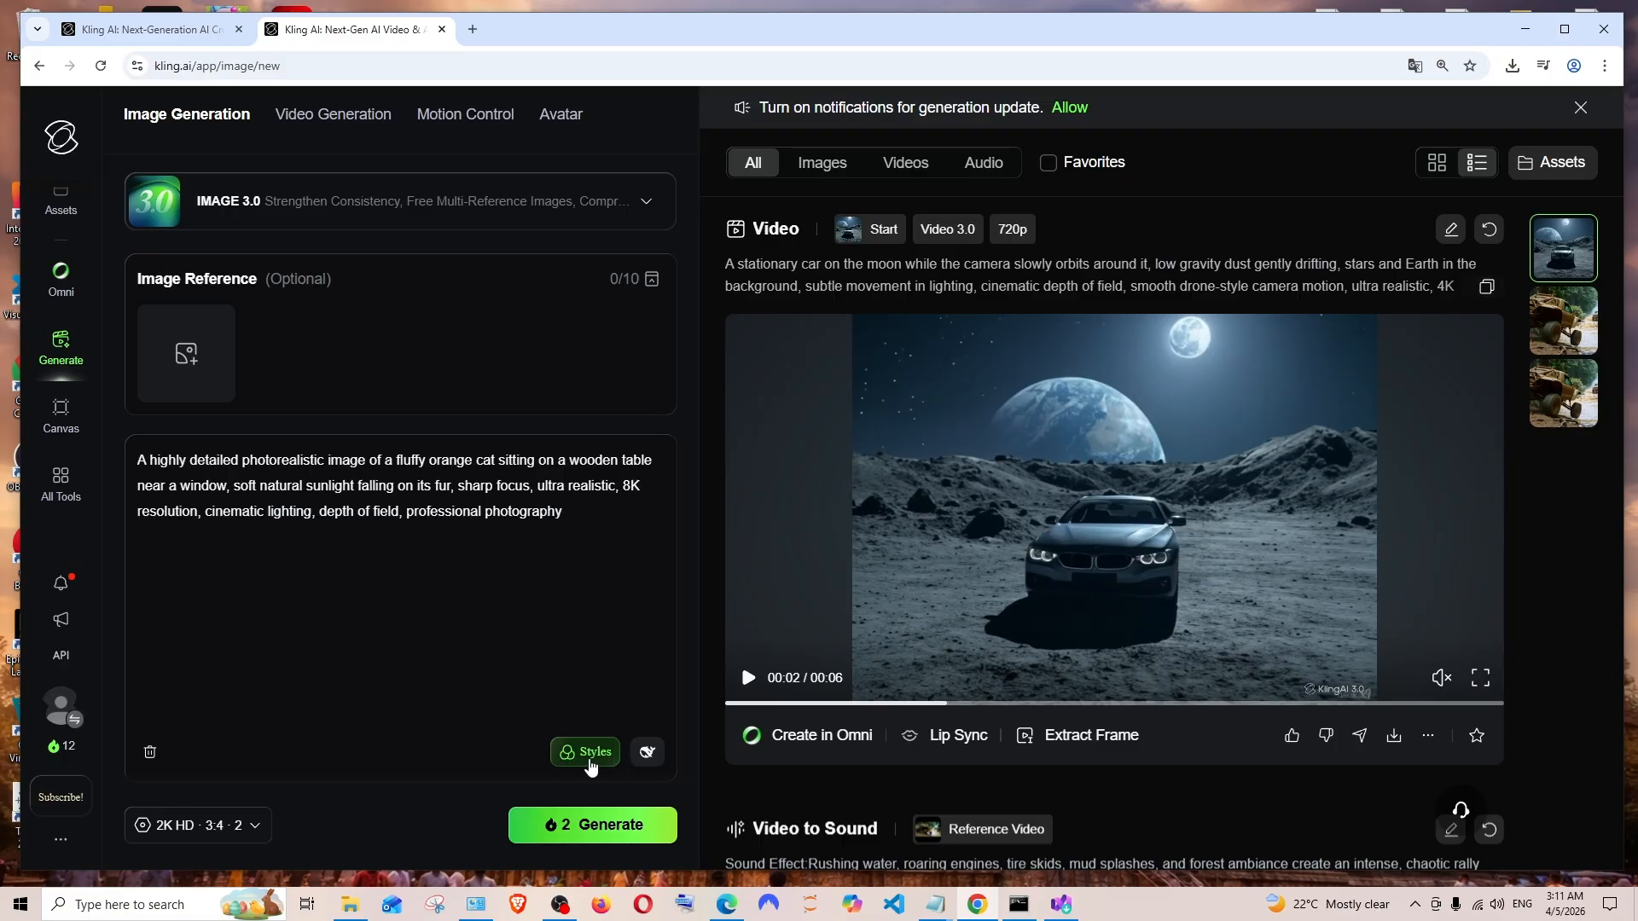
Browse the style library for the prompt, going through the All, Fun, Realistic, Painting and Cartoon categories
click(589, 766)
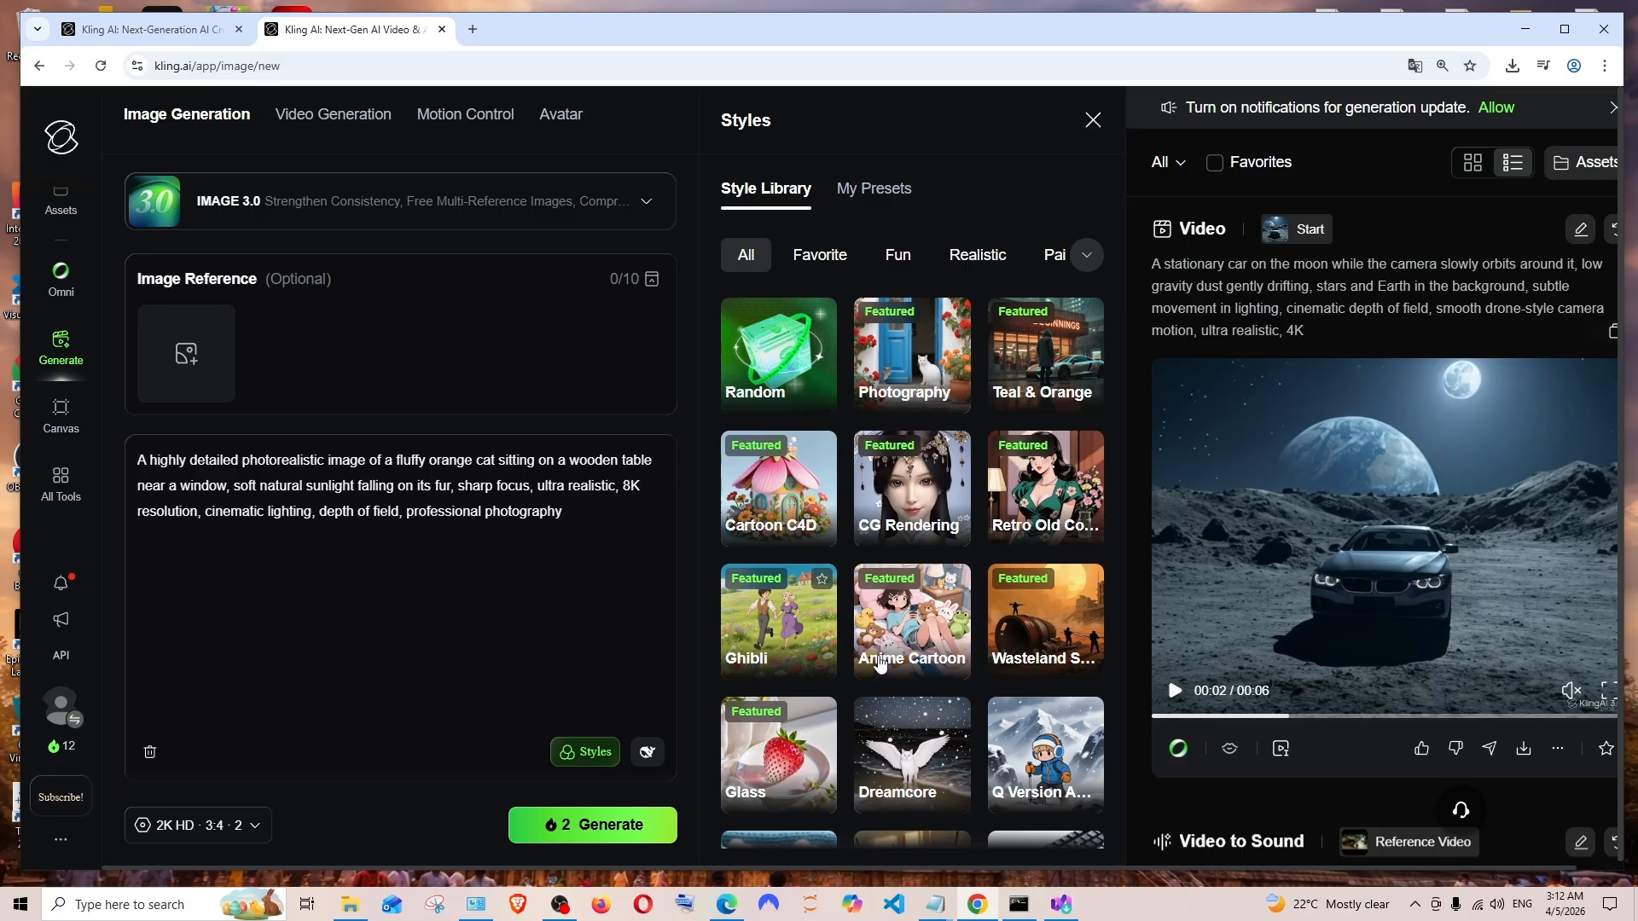
scroll(914, 641, down, 5)
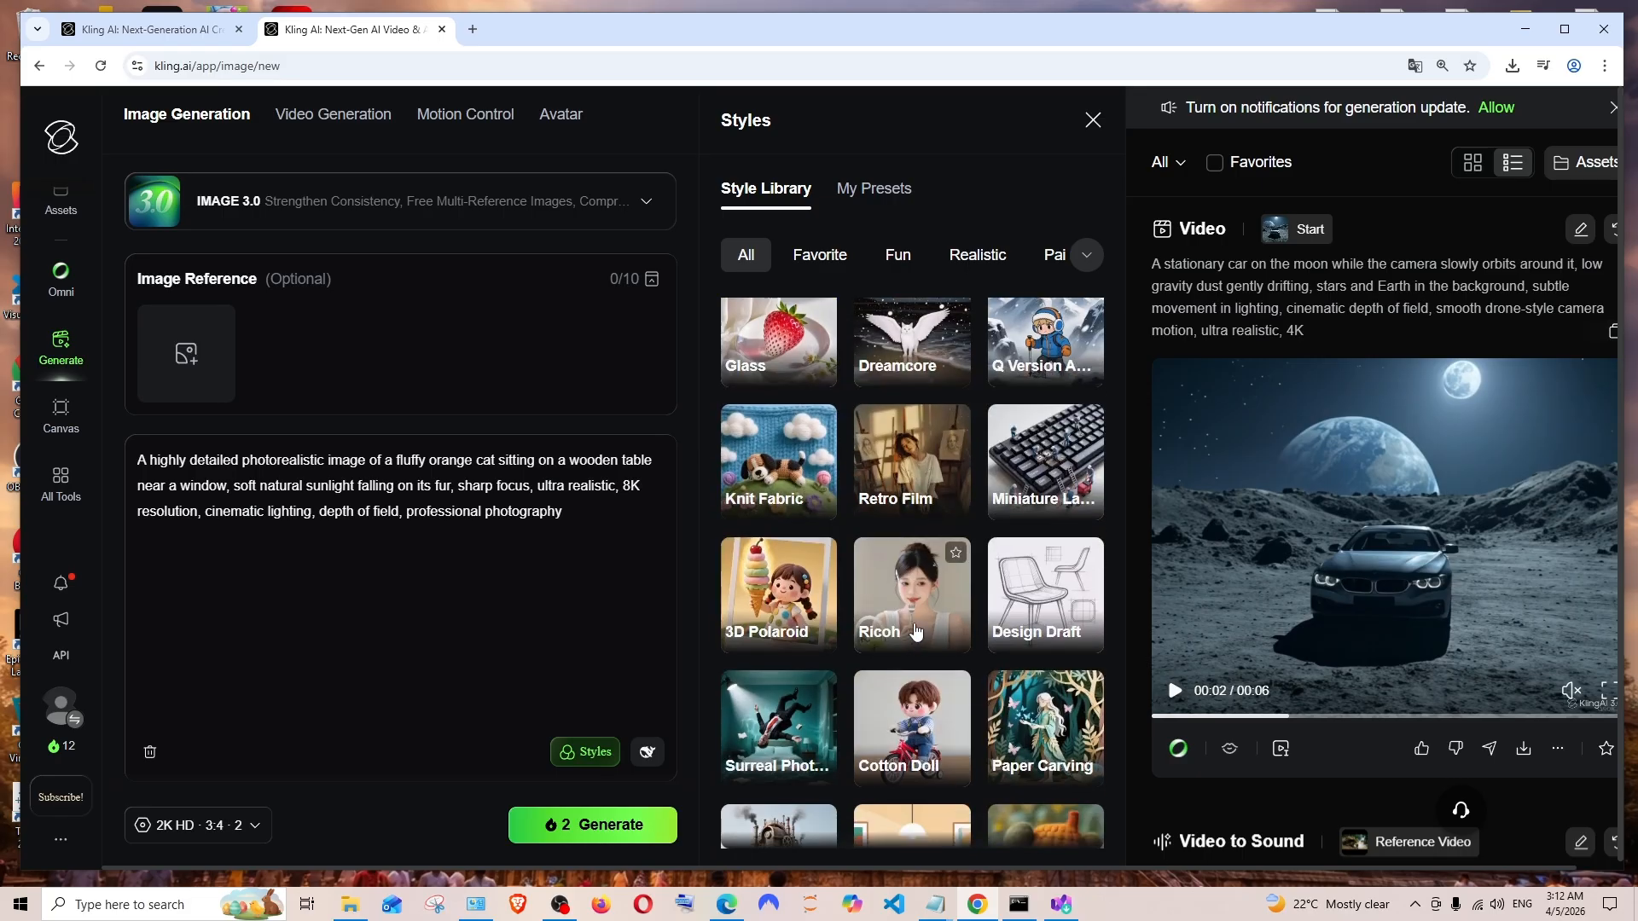
scroll(853, 614, down, 4)
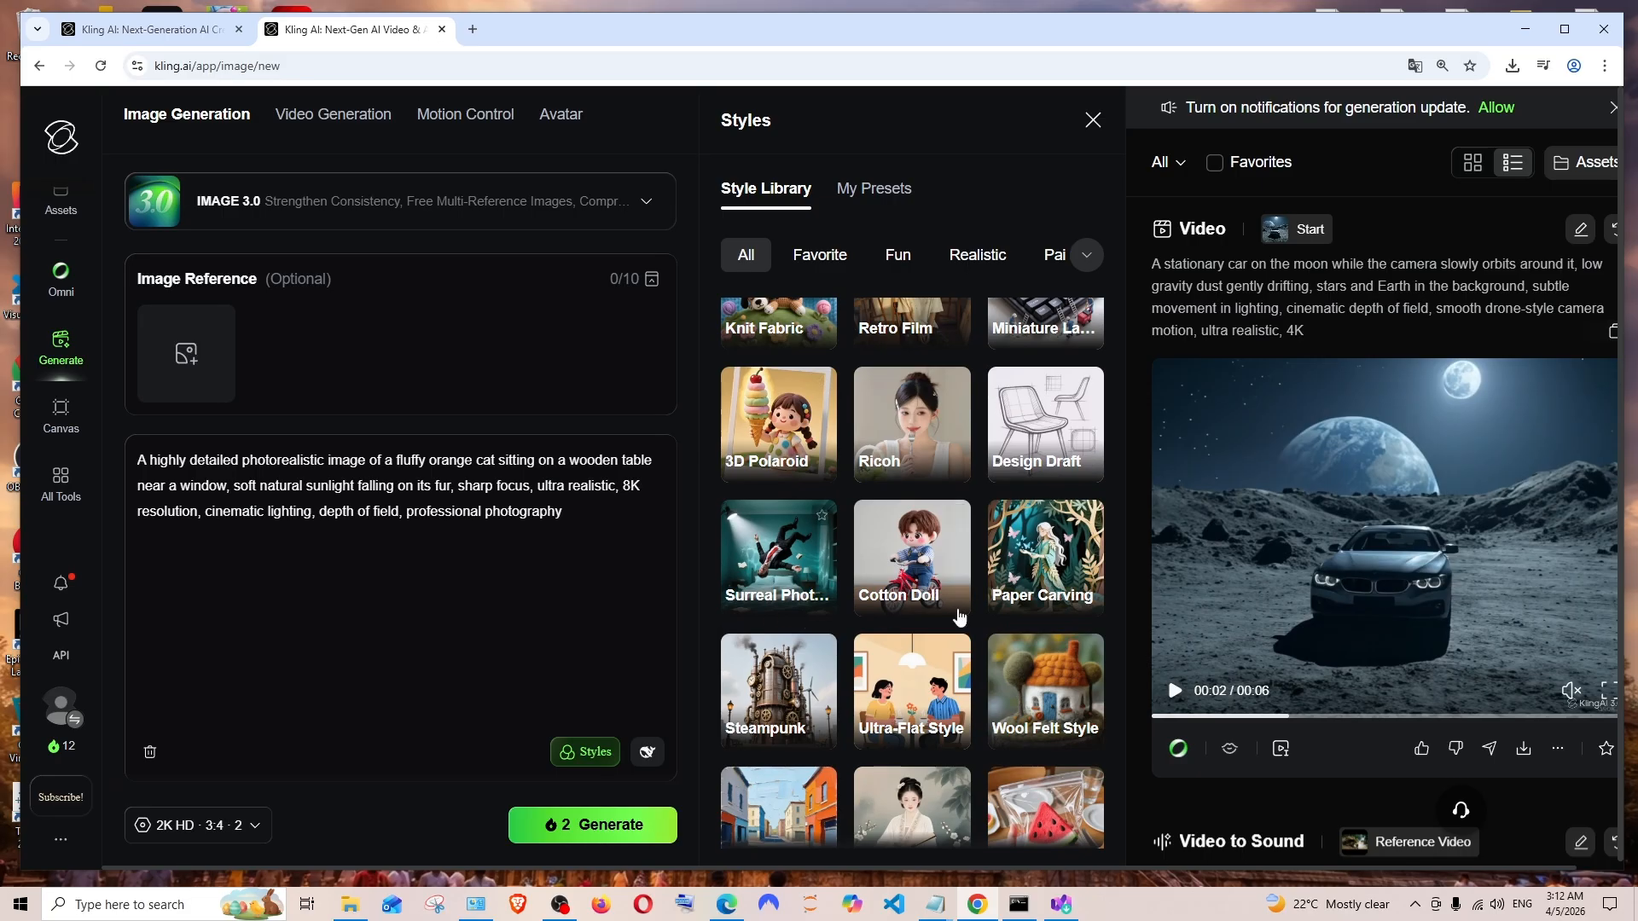
scroll(917, 627, down, 10)
scroll(858, 350, up, 3)
click(897, 256)
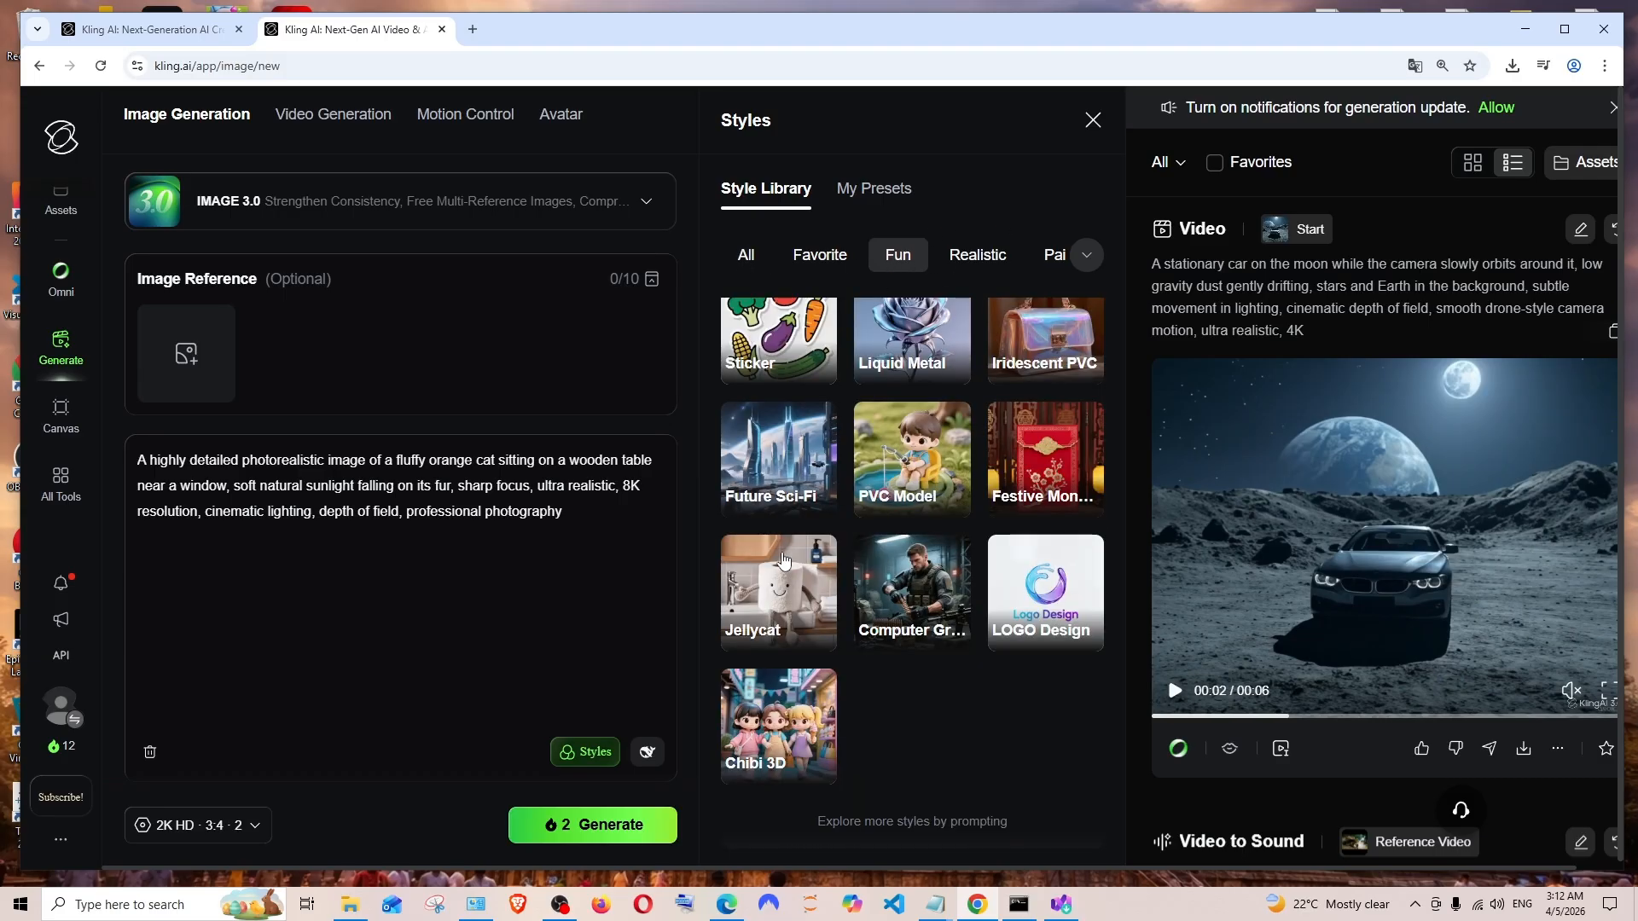
scroll(941, 326, up, 4)
click(971, 260)
click(1077, 260)
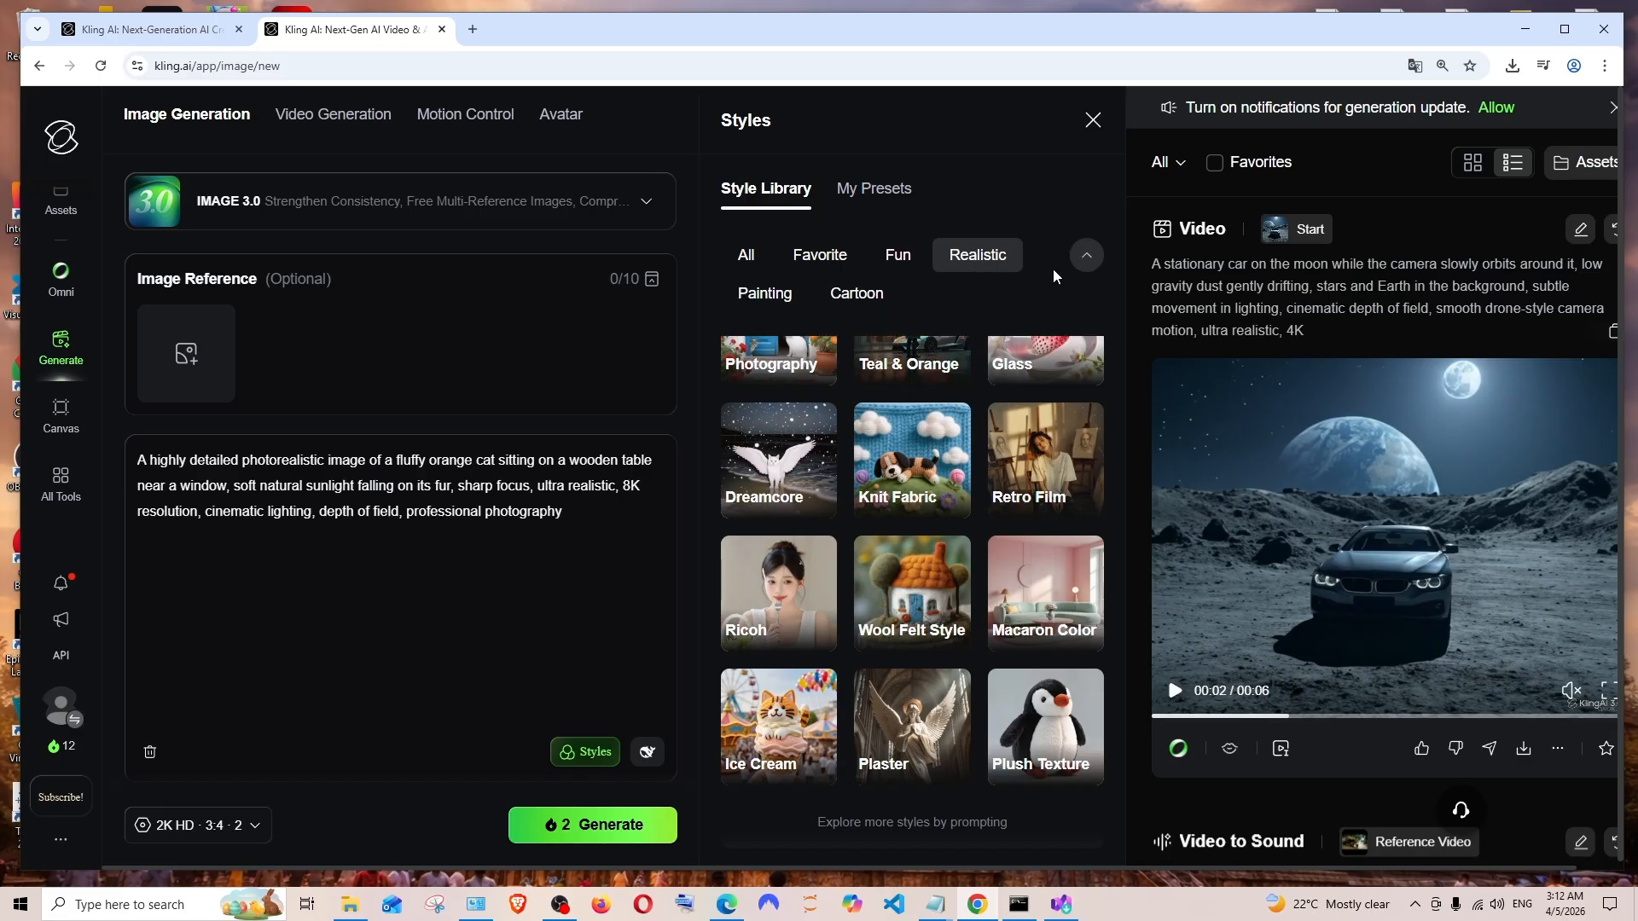
click(883, 294)
click(776, 299)
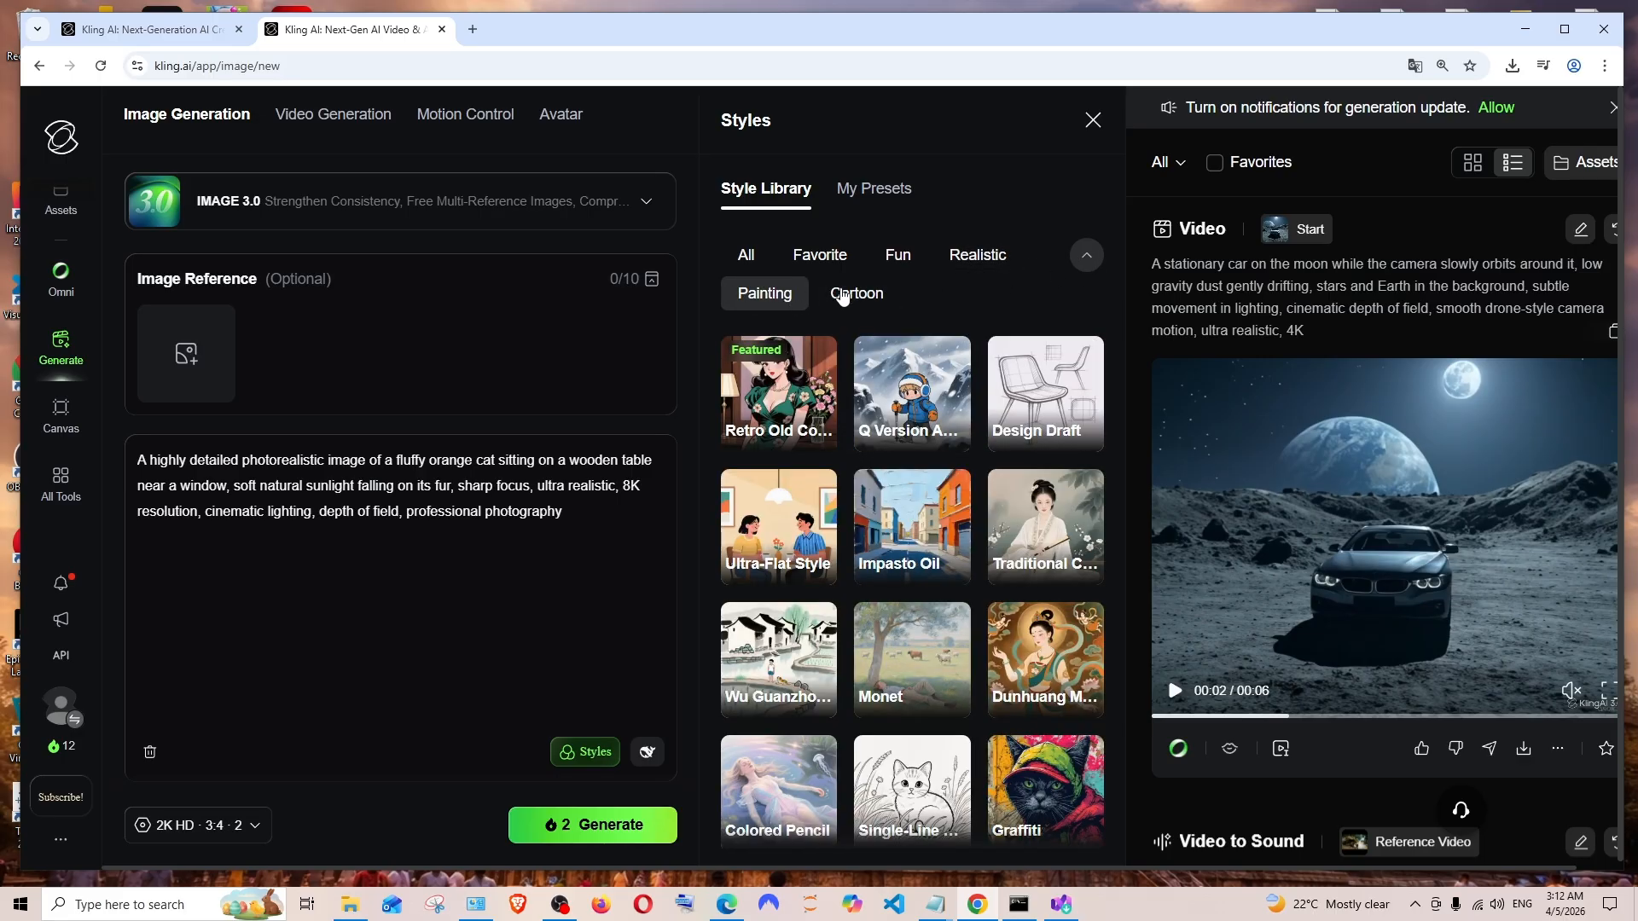
Try the Retro Old Comics, Anime Cartoon and Ghibli styles on the cat prompt
click(847, 296)
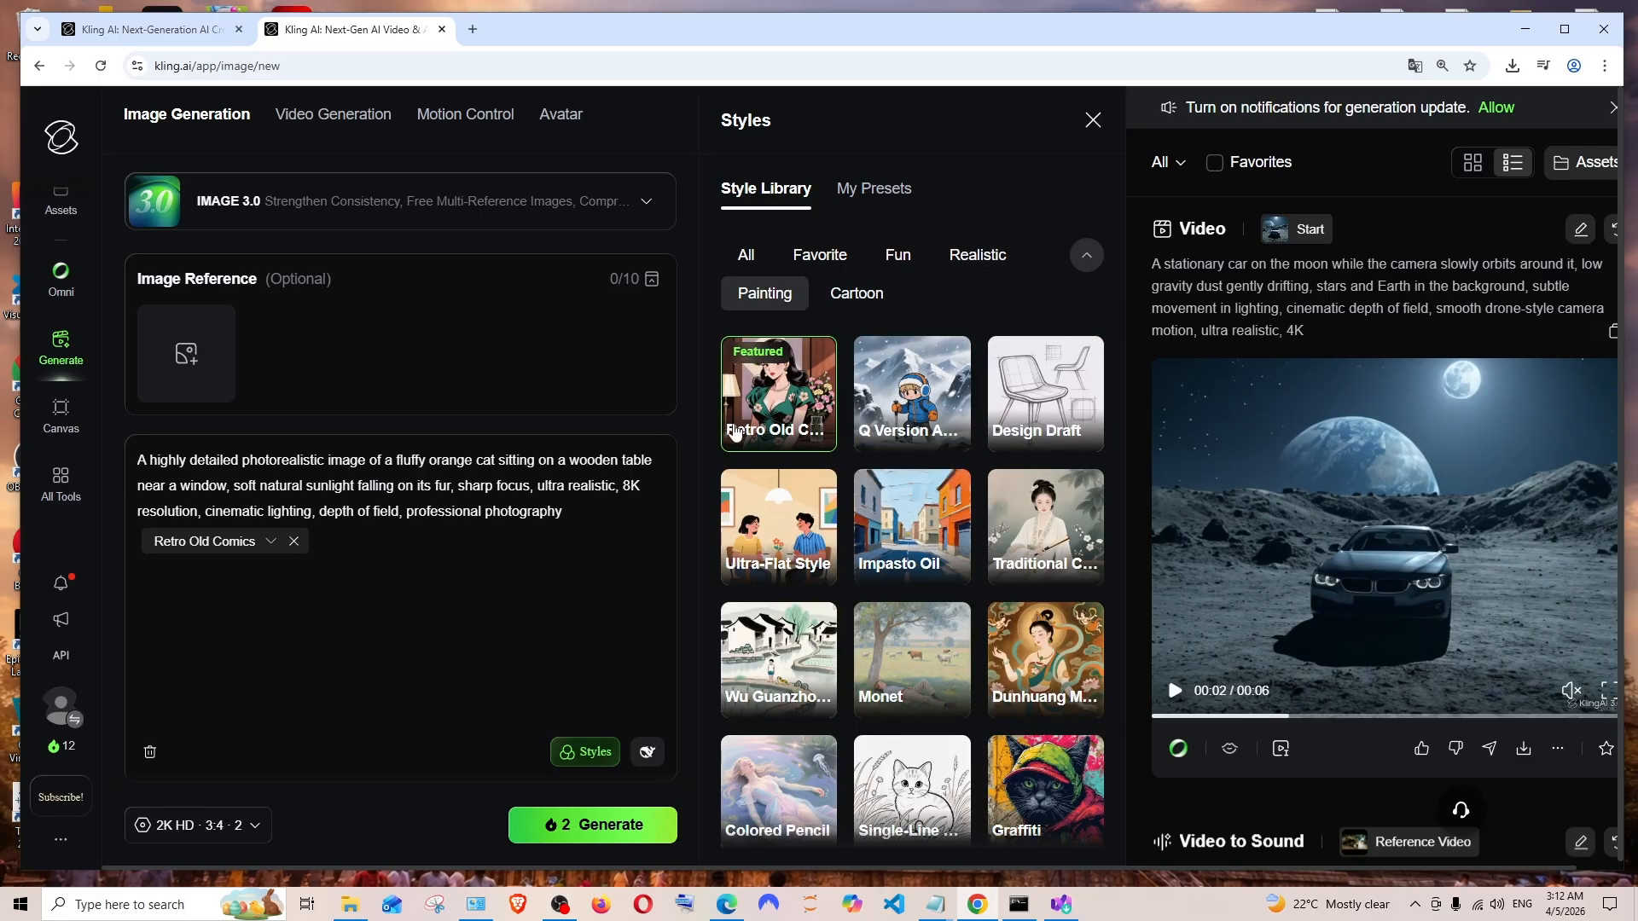
click(978, 260)
click(863, 295)
click(906, 418)
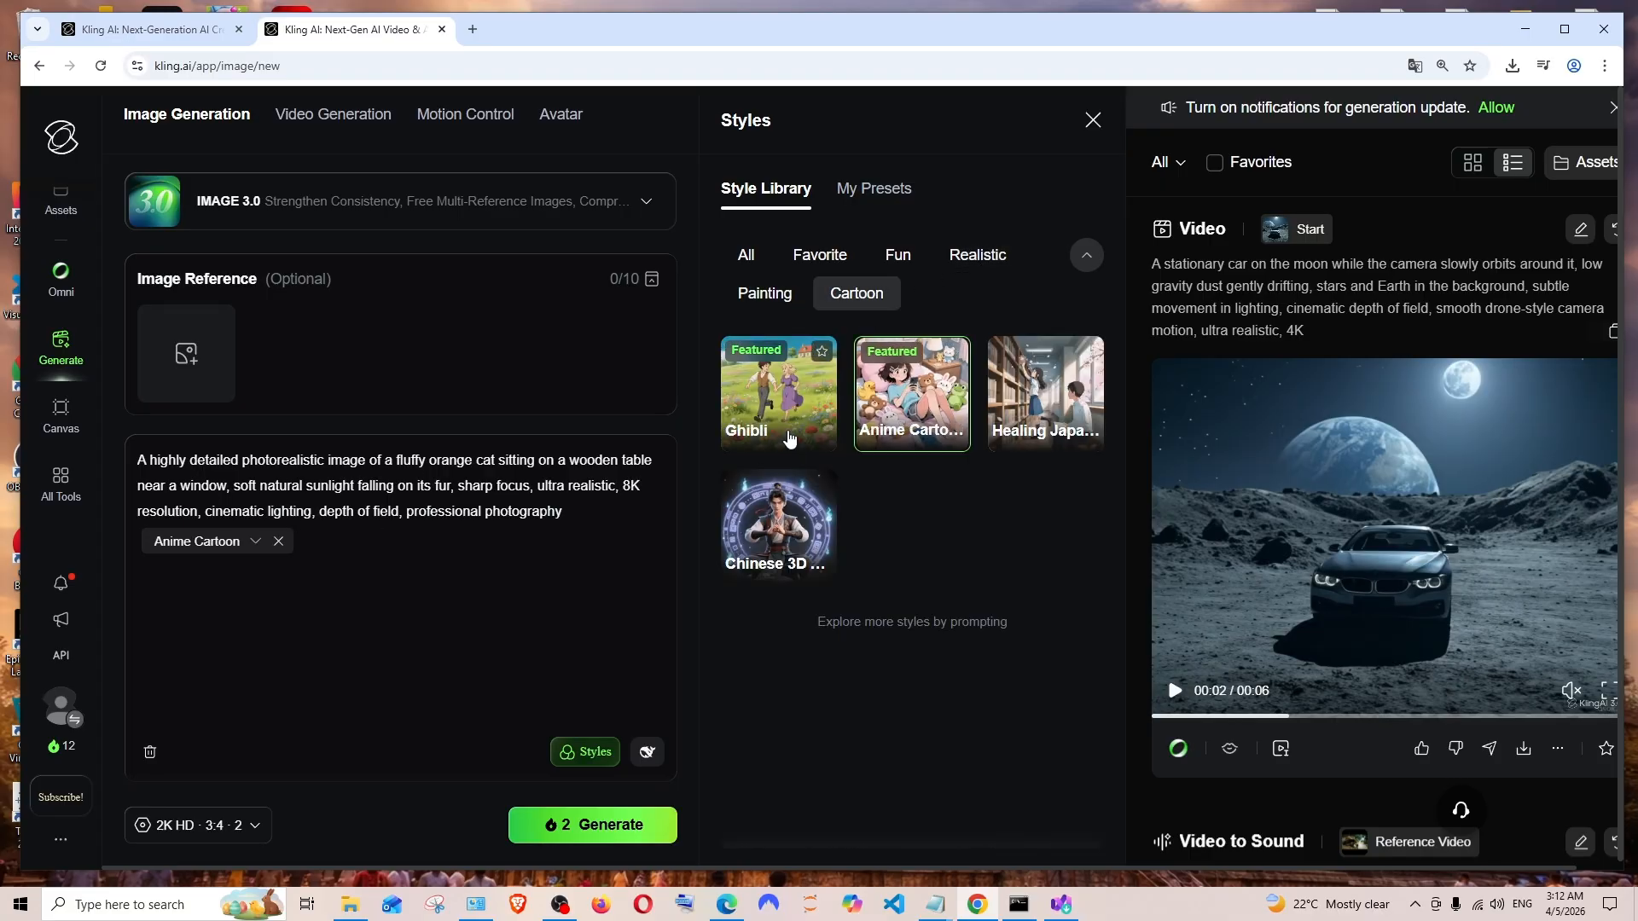
click(783, 435)
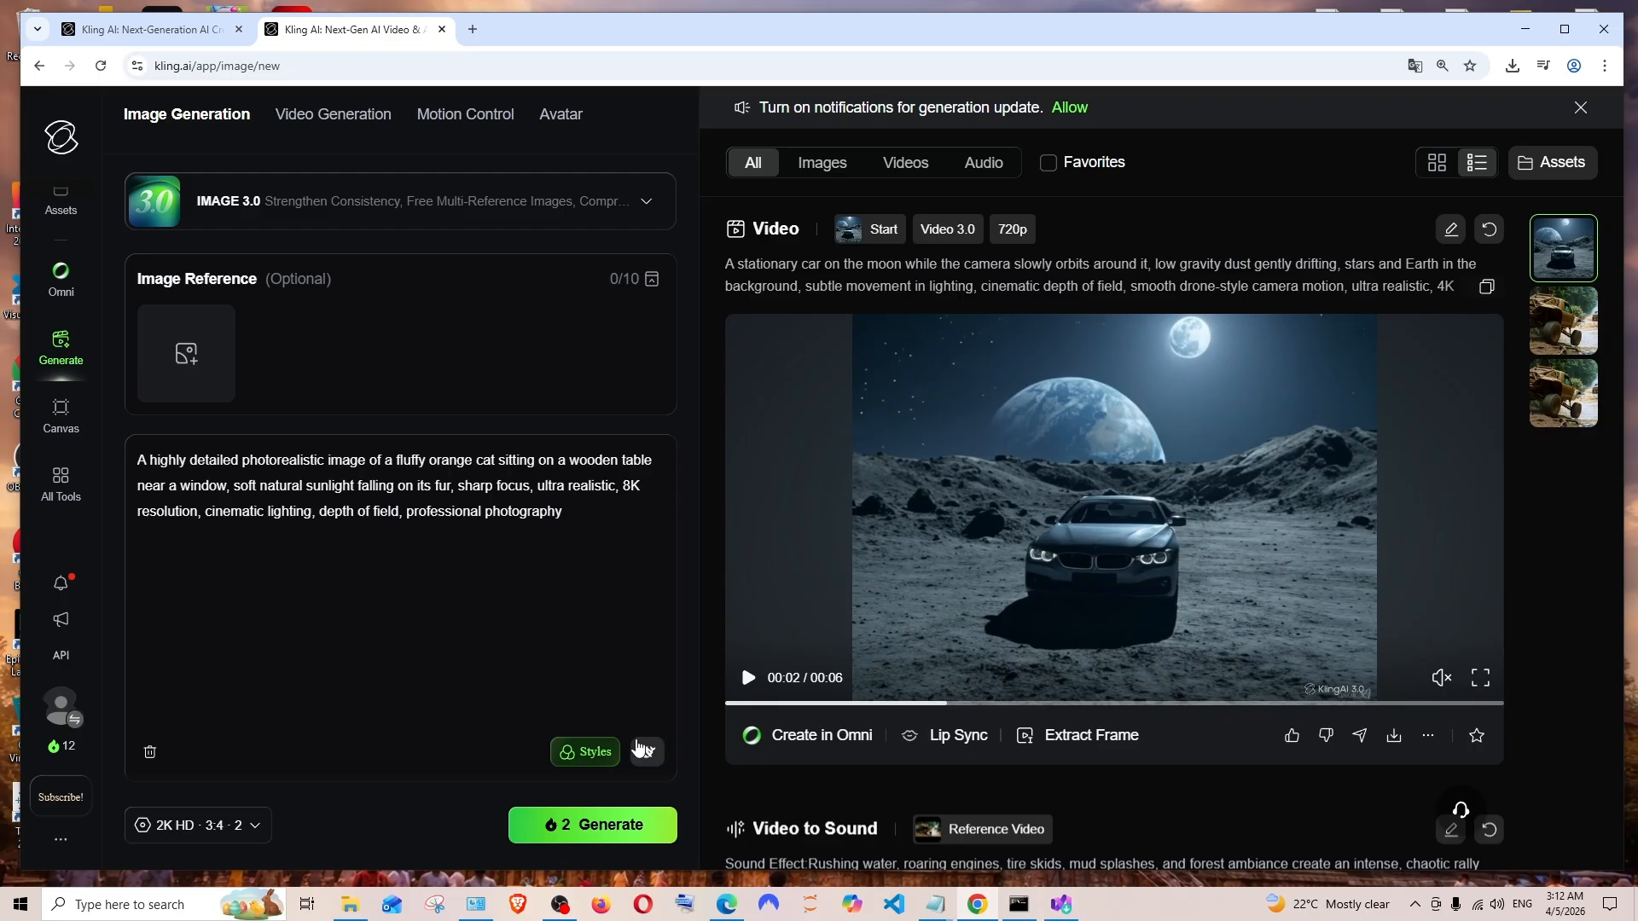
Review the DeepSeek-R1 prompt recommendations for the cat image, and close the assistant
click(645, 754)
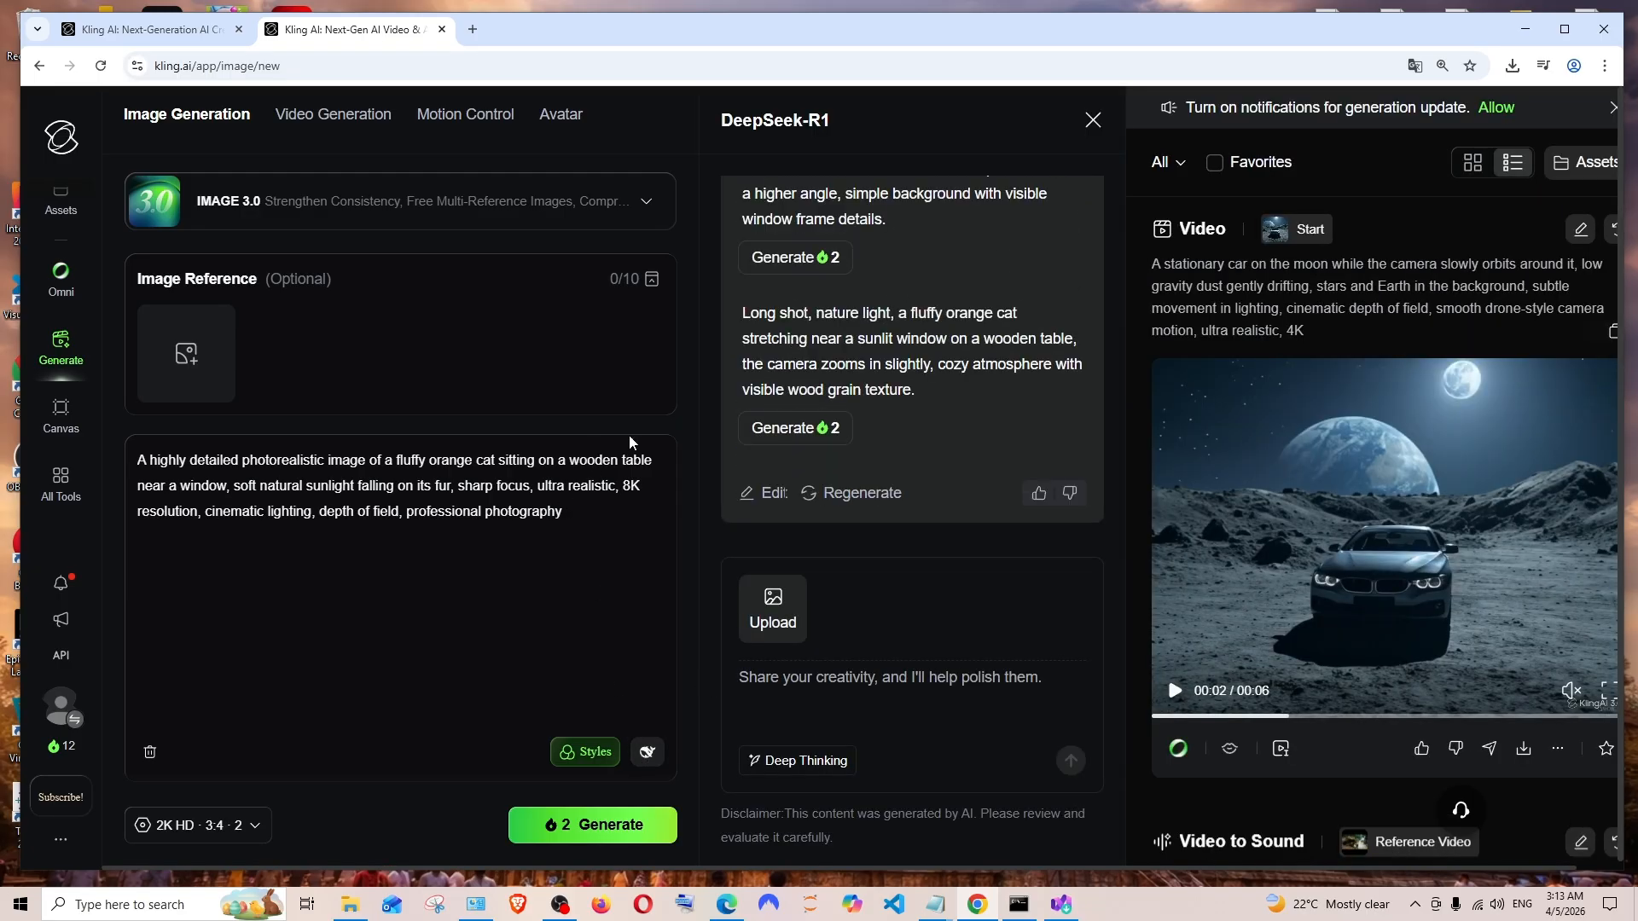
scroll(888, 431, up, 3)
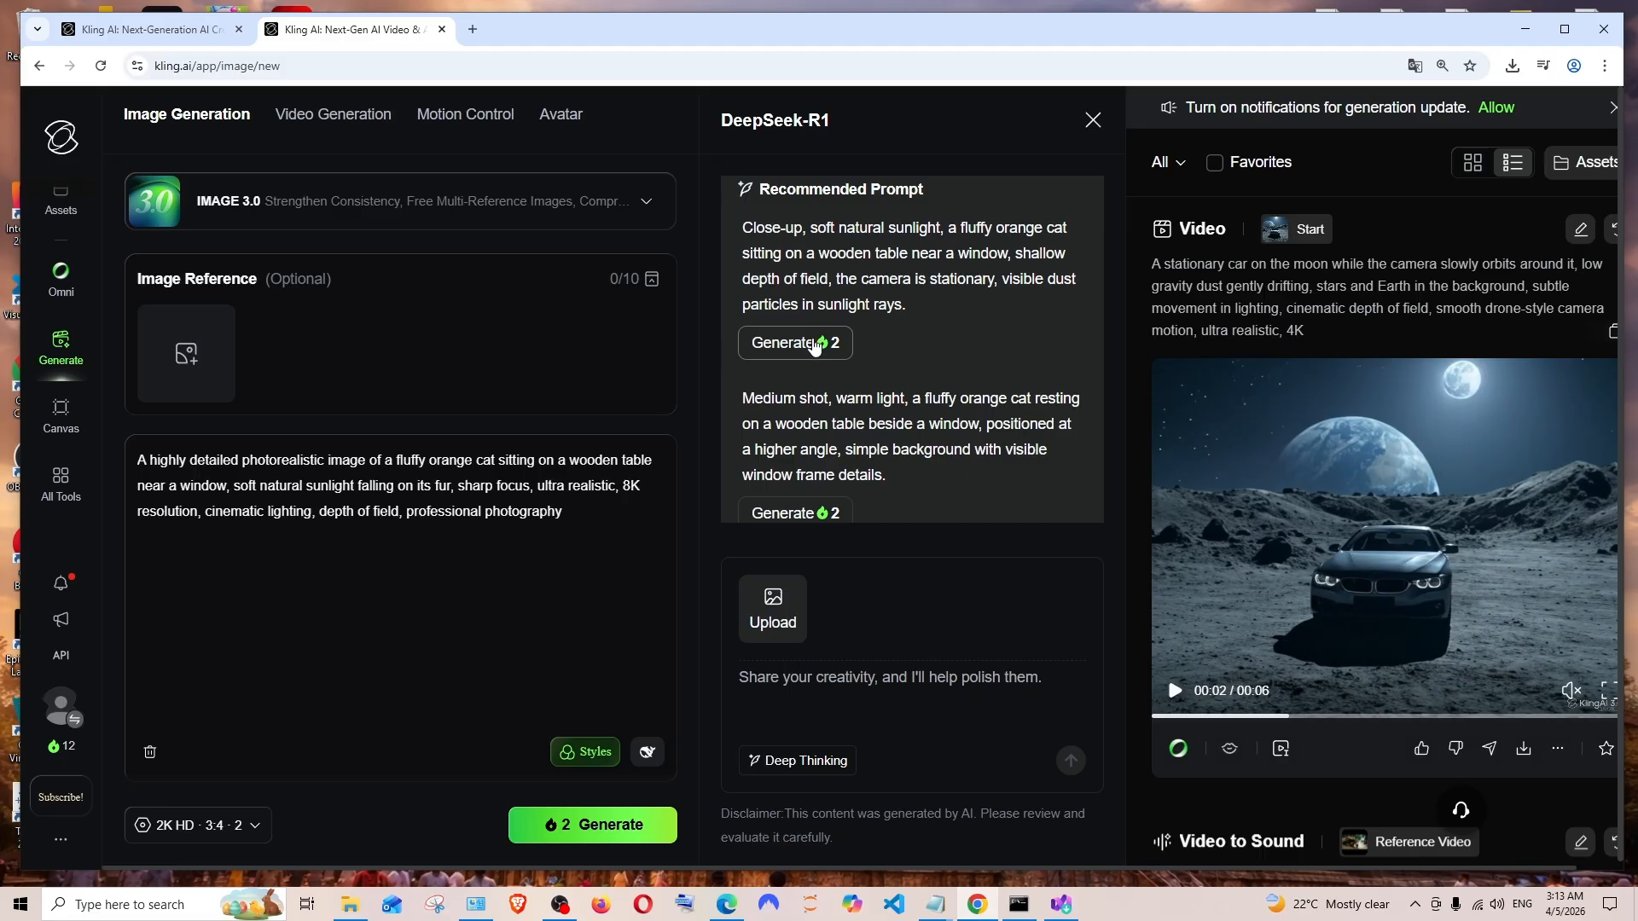
scroll(814, 427, down, 2)
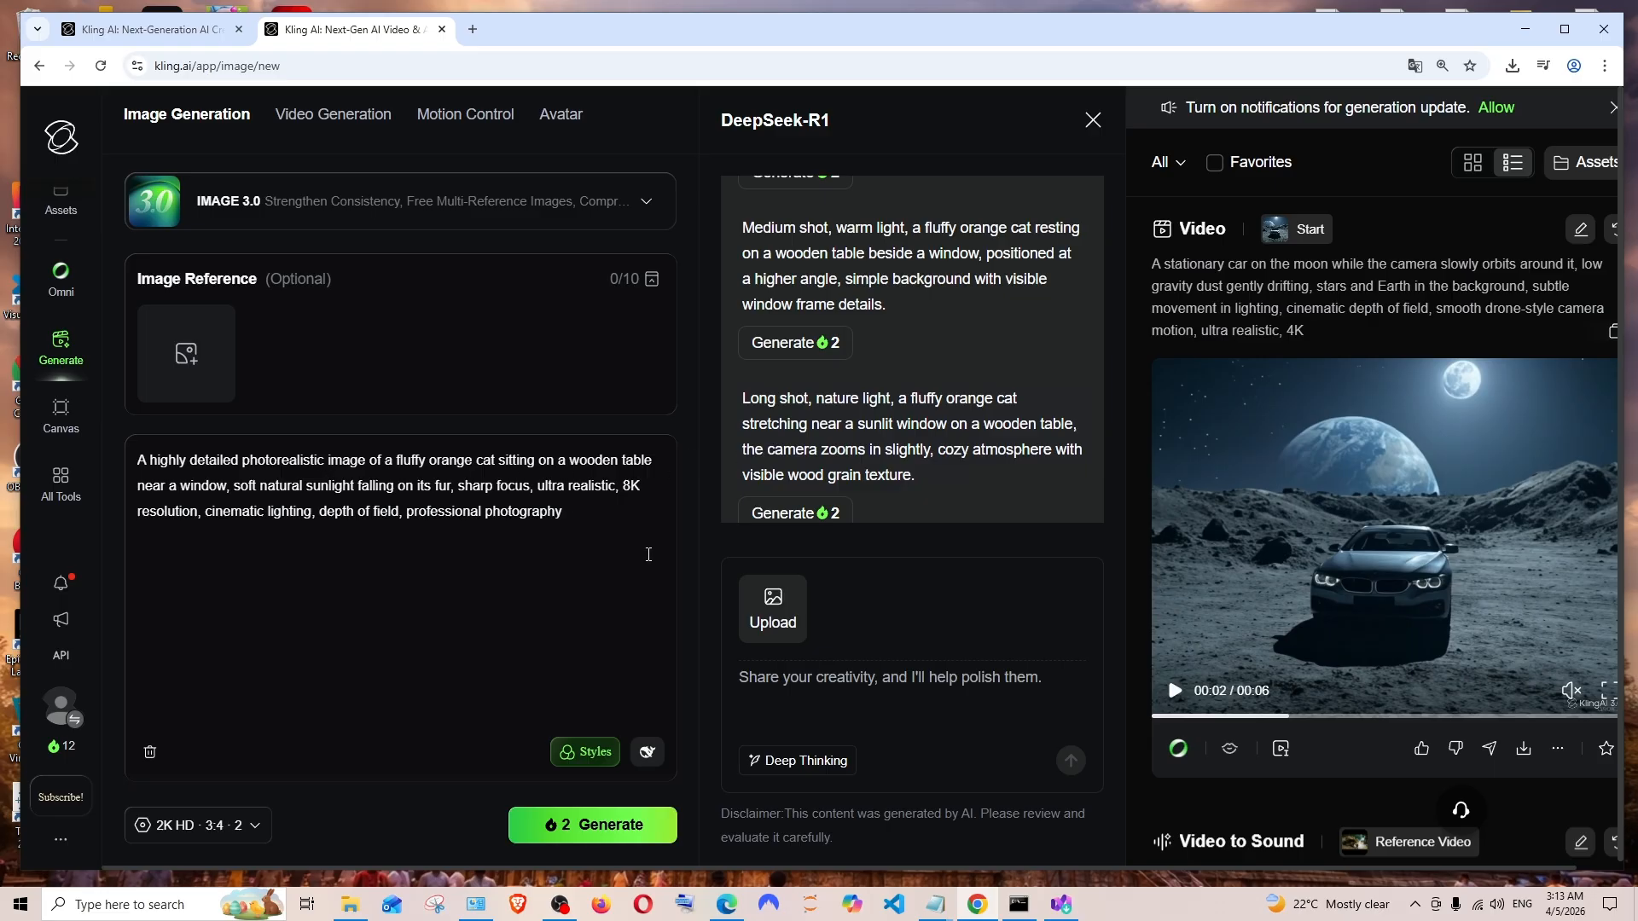
click(1093, 119)
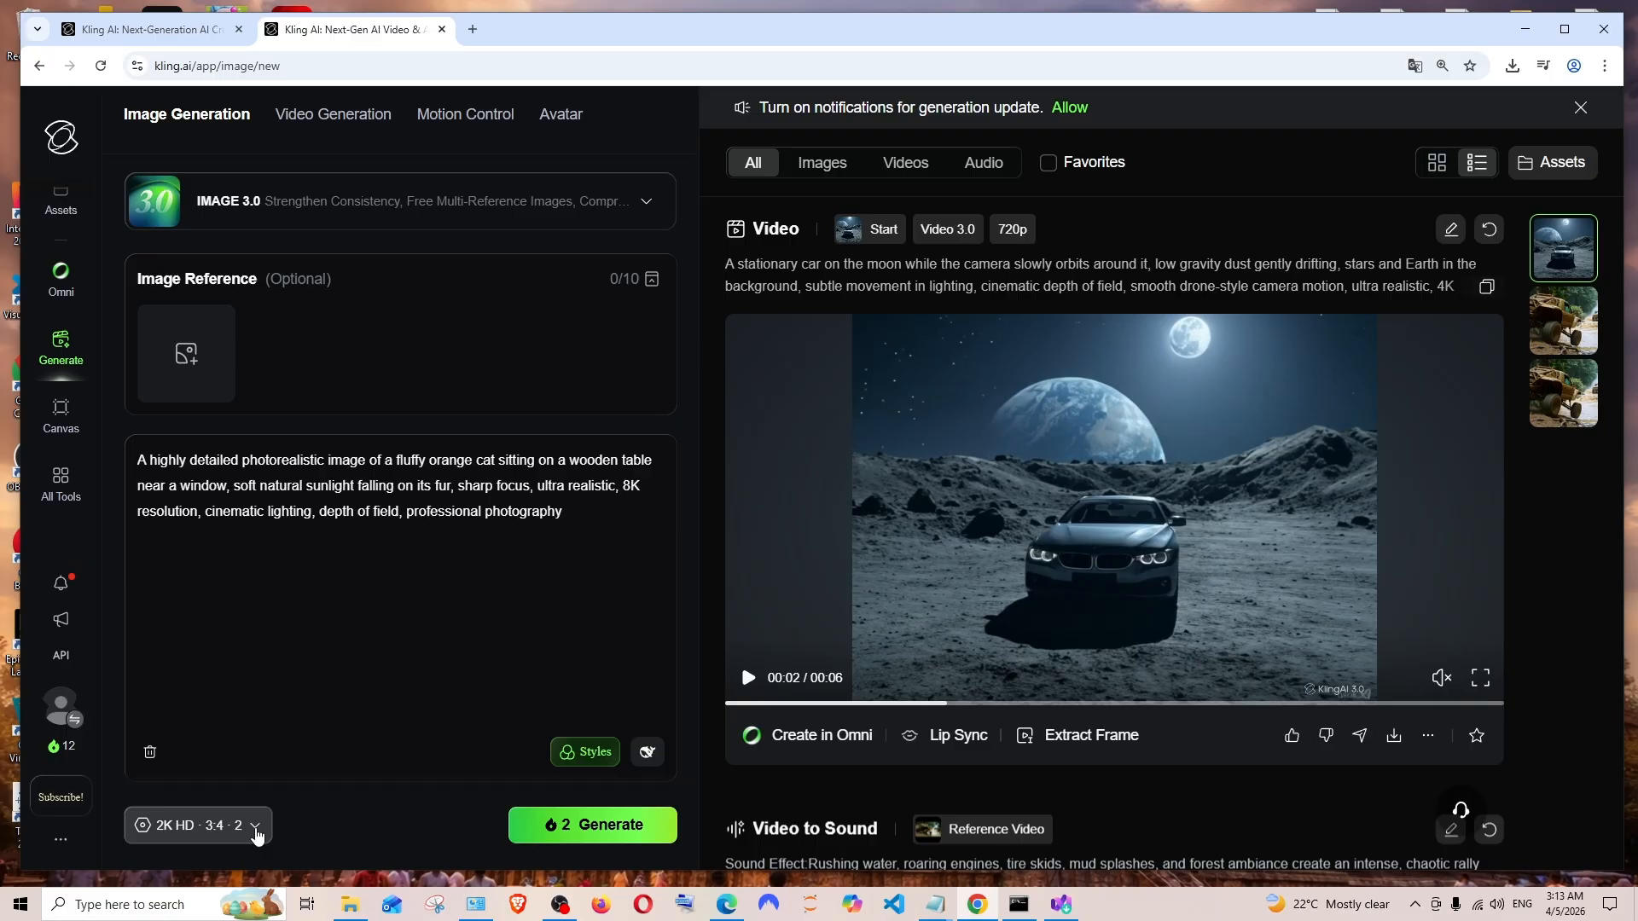
Set the image mode to 1K SD and the aspect ratio to 16:9
click(256, 832)
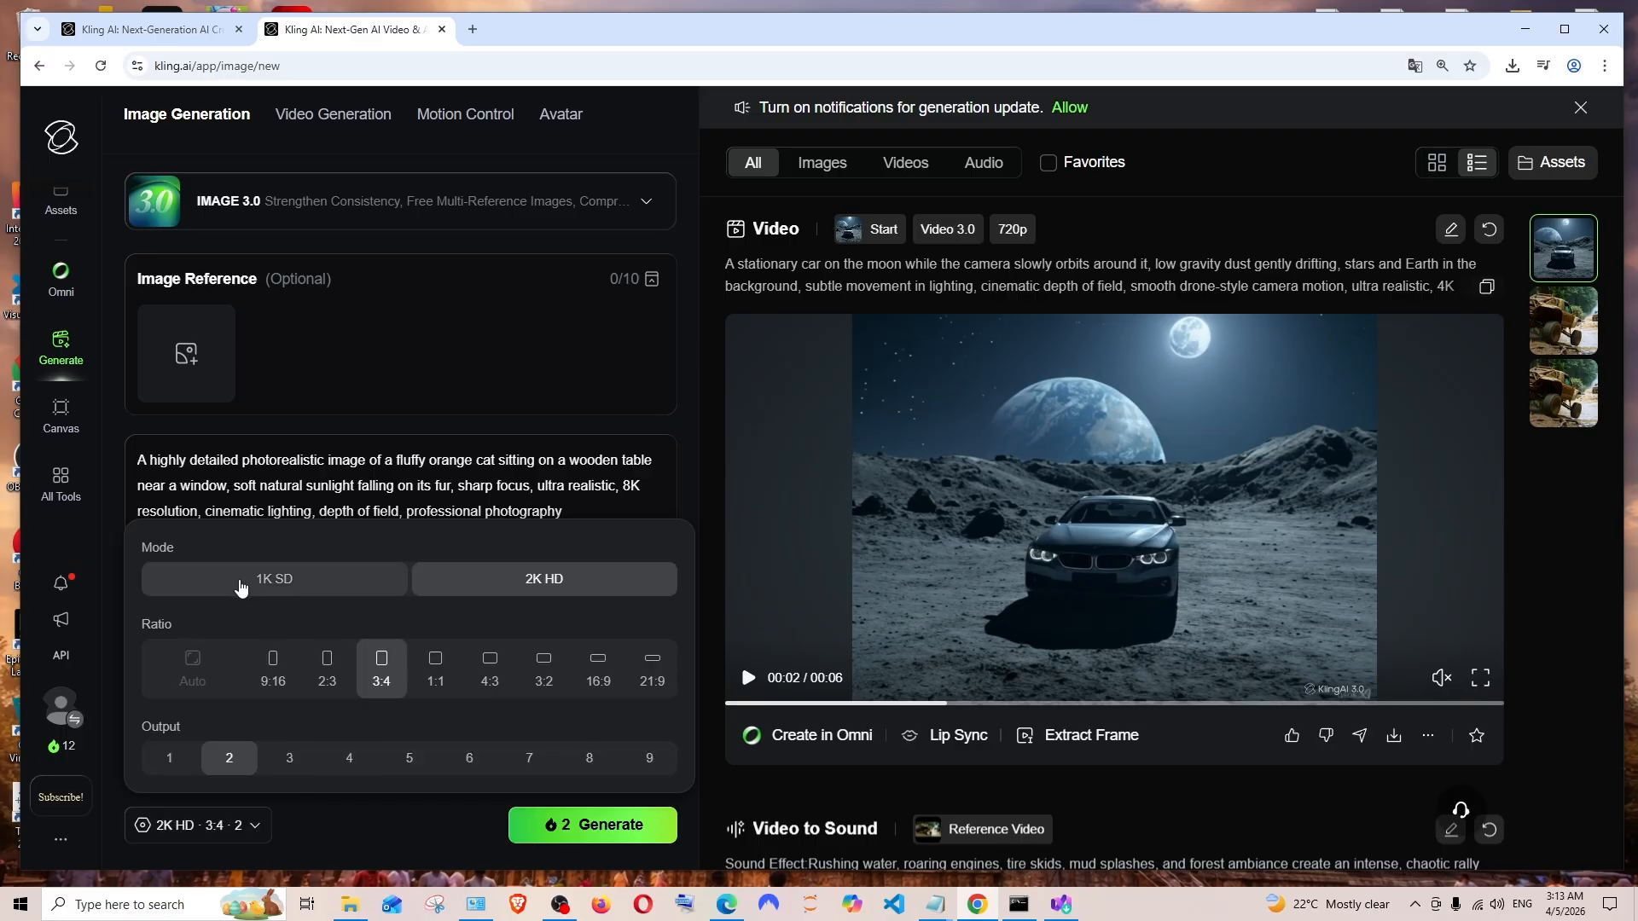
click(243, 587)
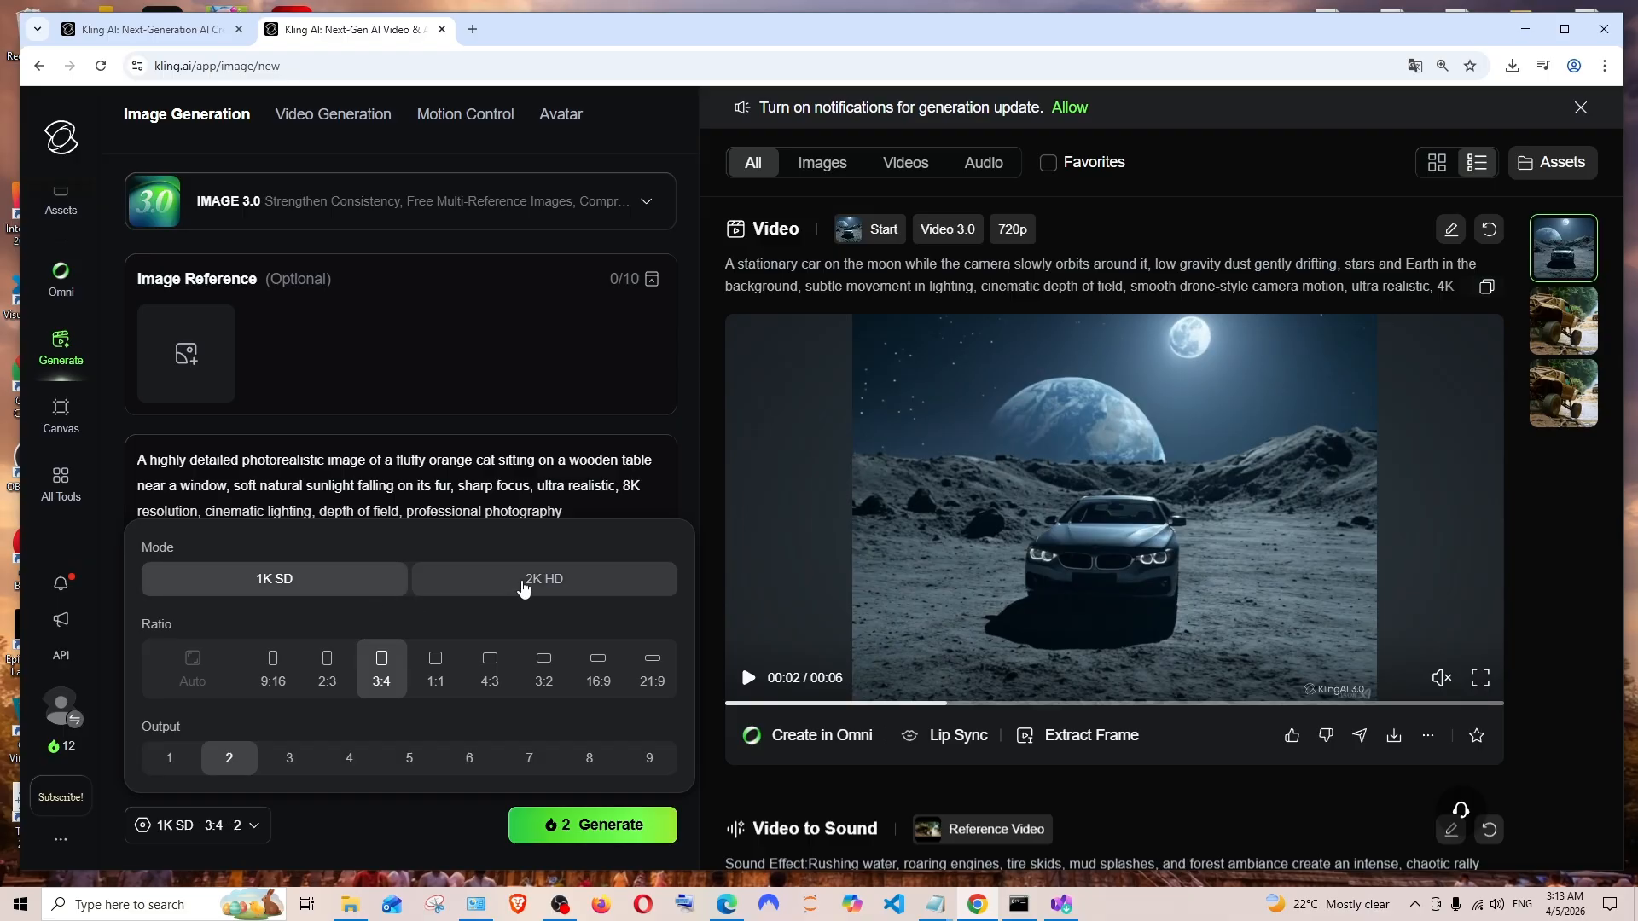
click(520, 588)
click(349, 578)
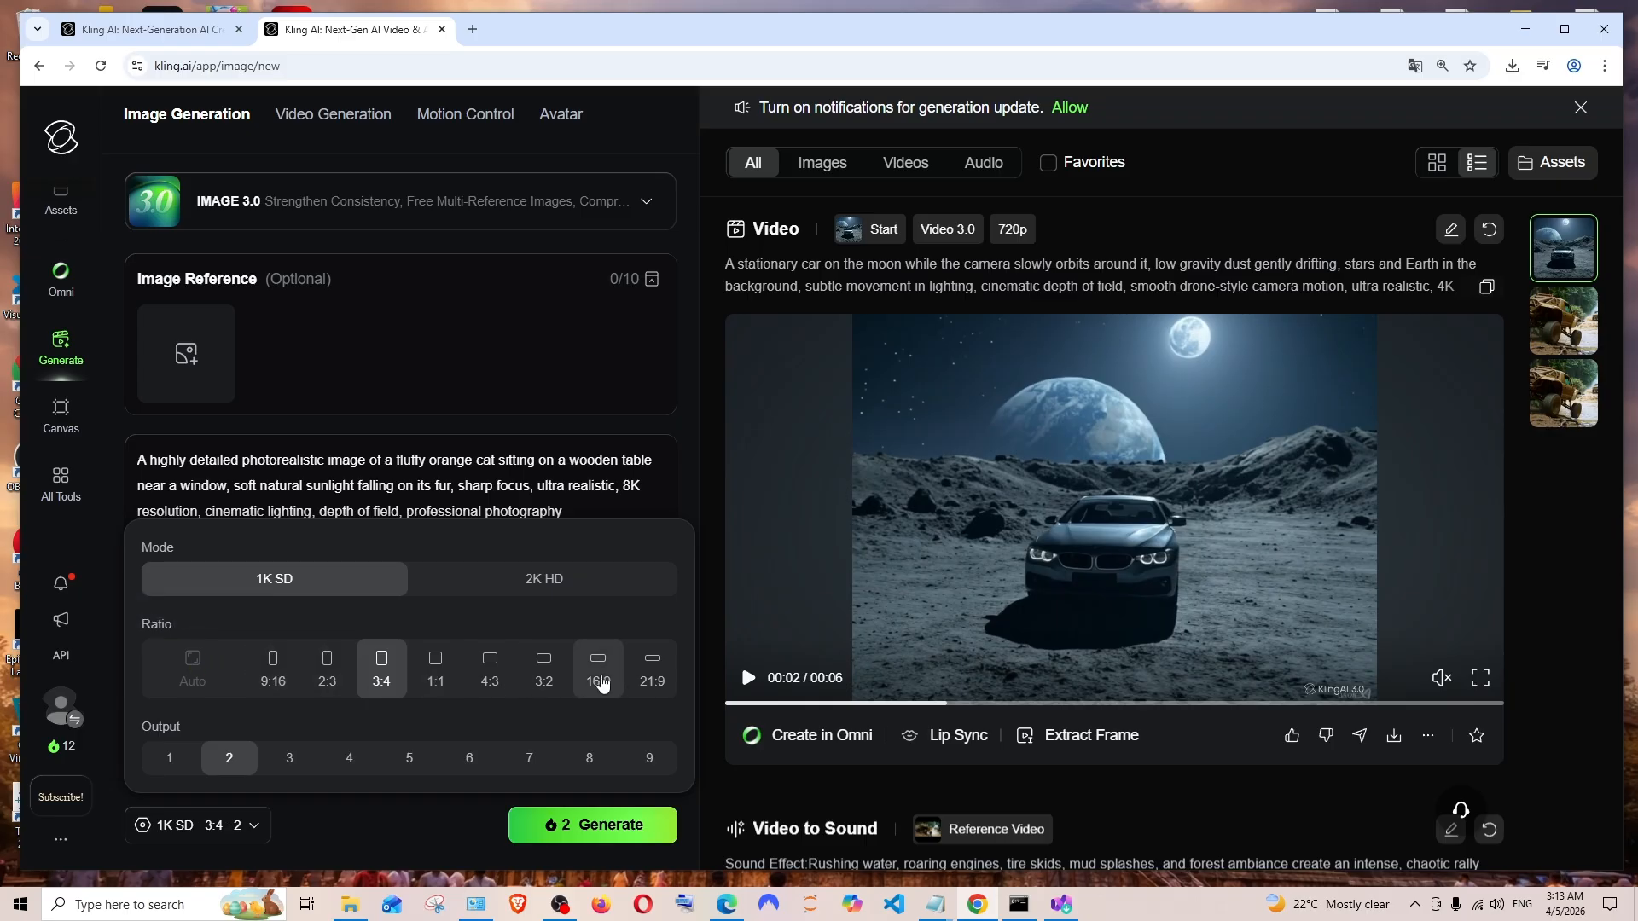
click(602, 682)
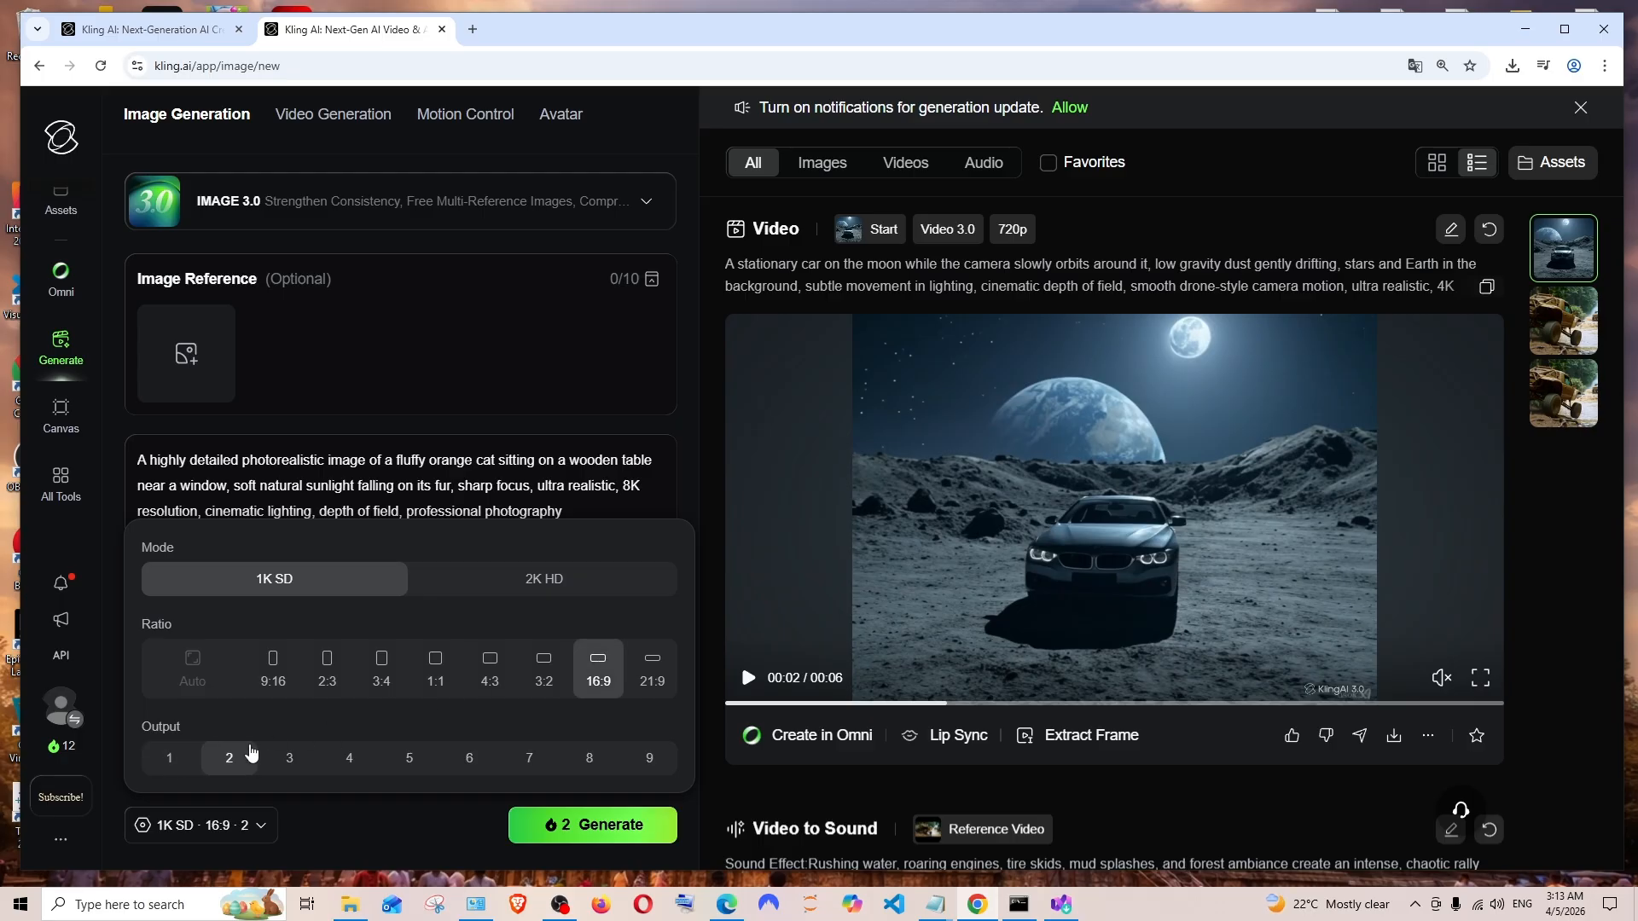
Set the number of output images to 4
click(363, 766)
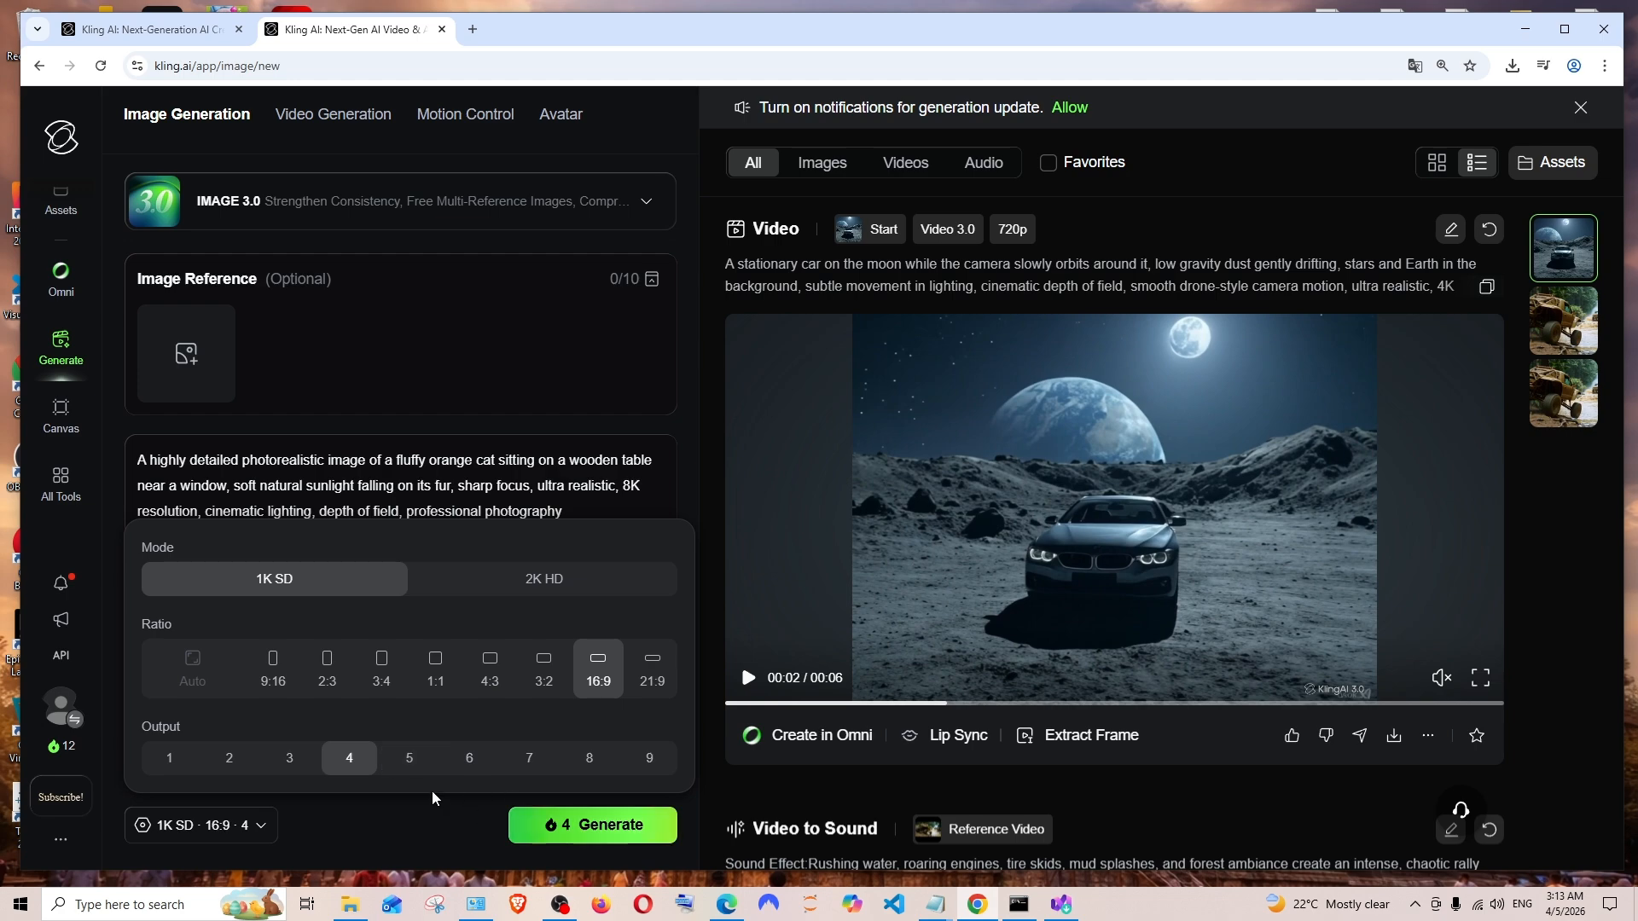
click(526, 774)
click(587, 765)
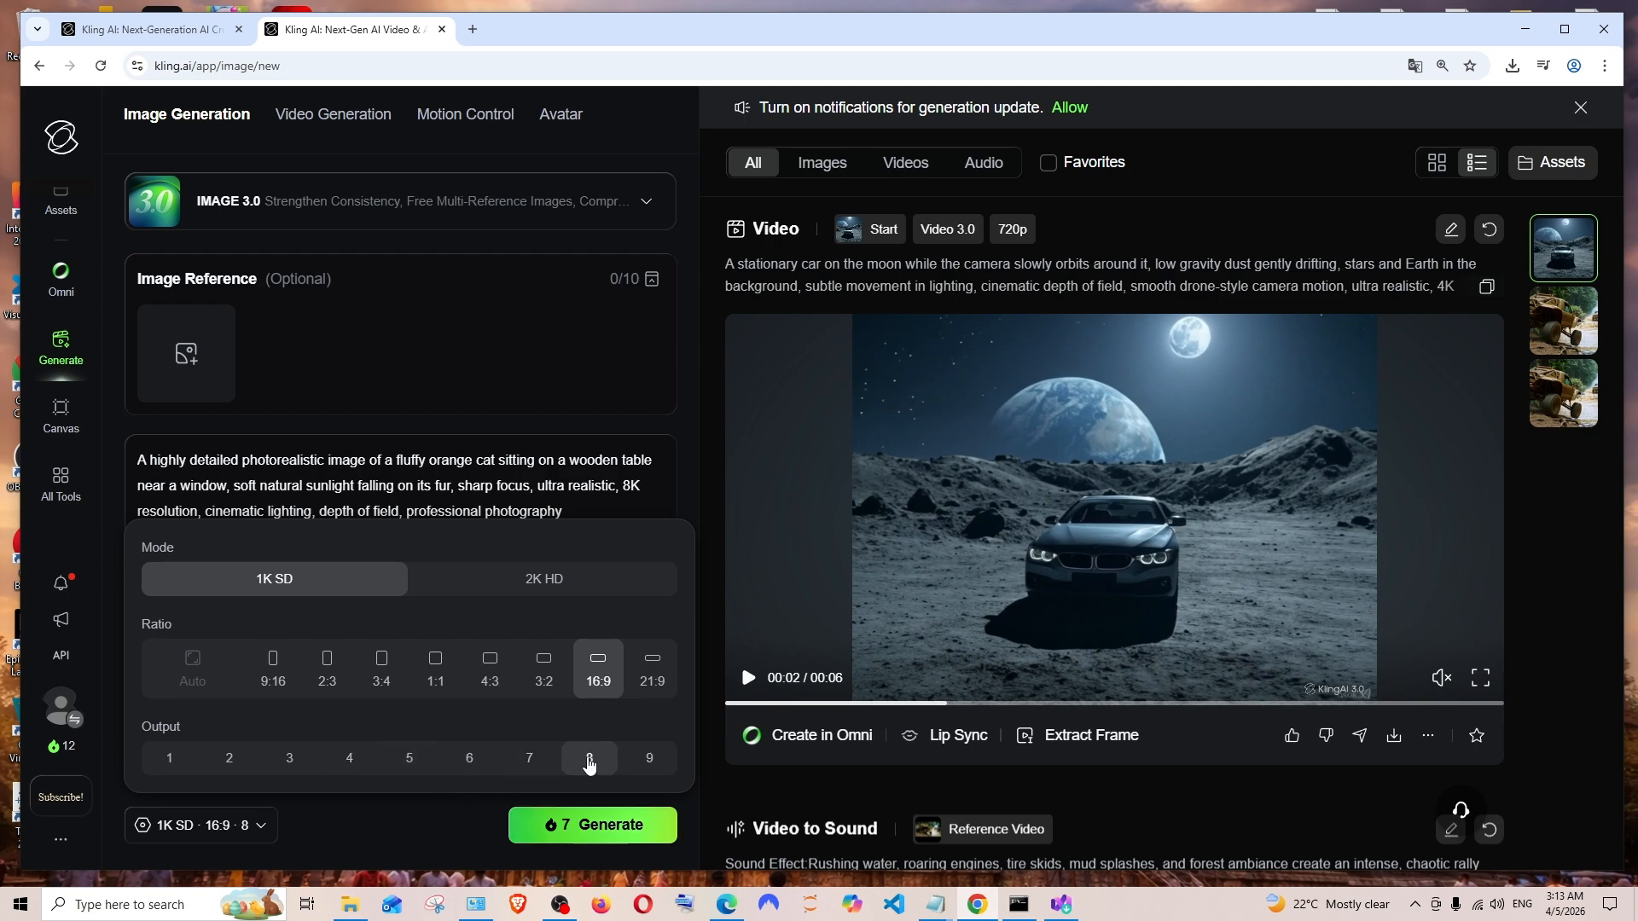
click(357, 766)
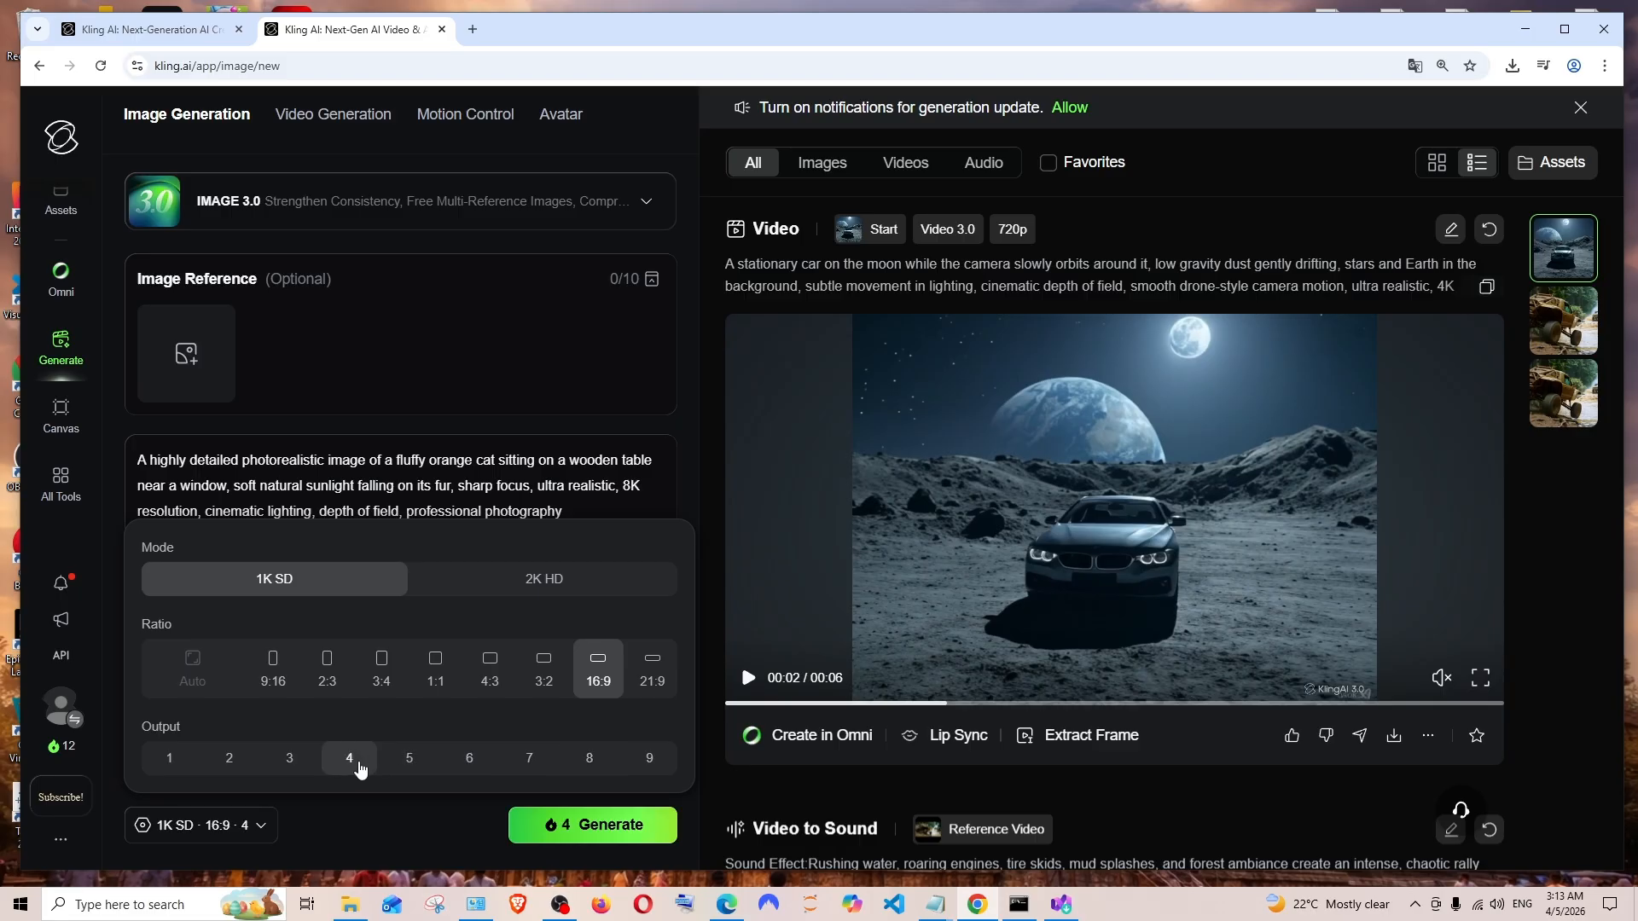
Generate four 16:9 images in 1K SD from the fluffy orange cat prompt
click(370, 823)
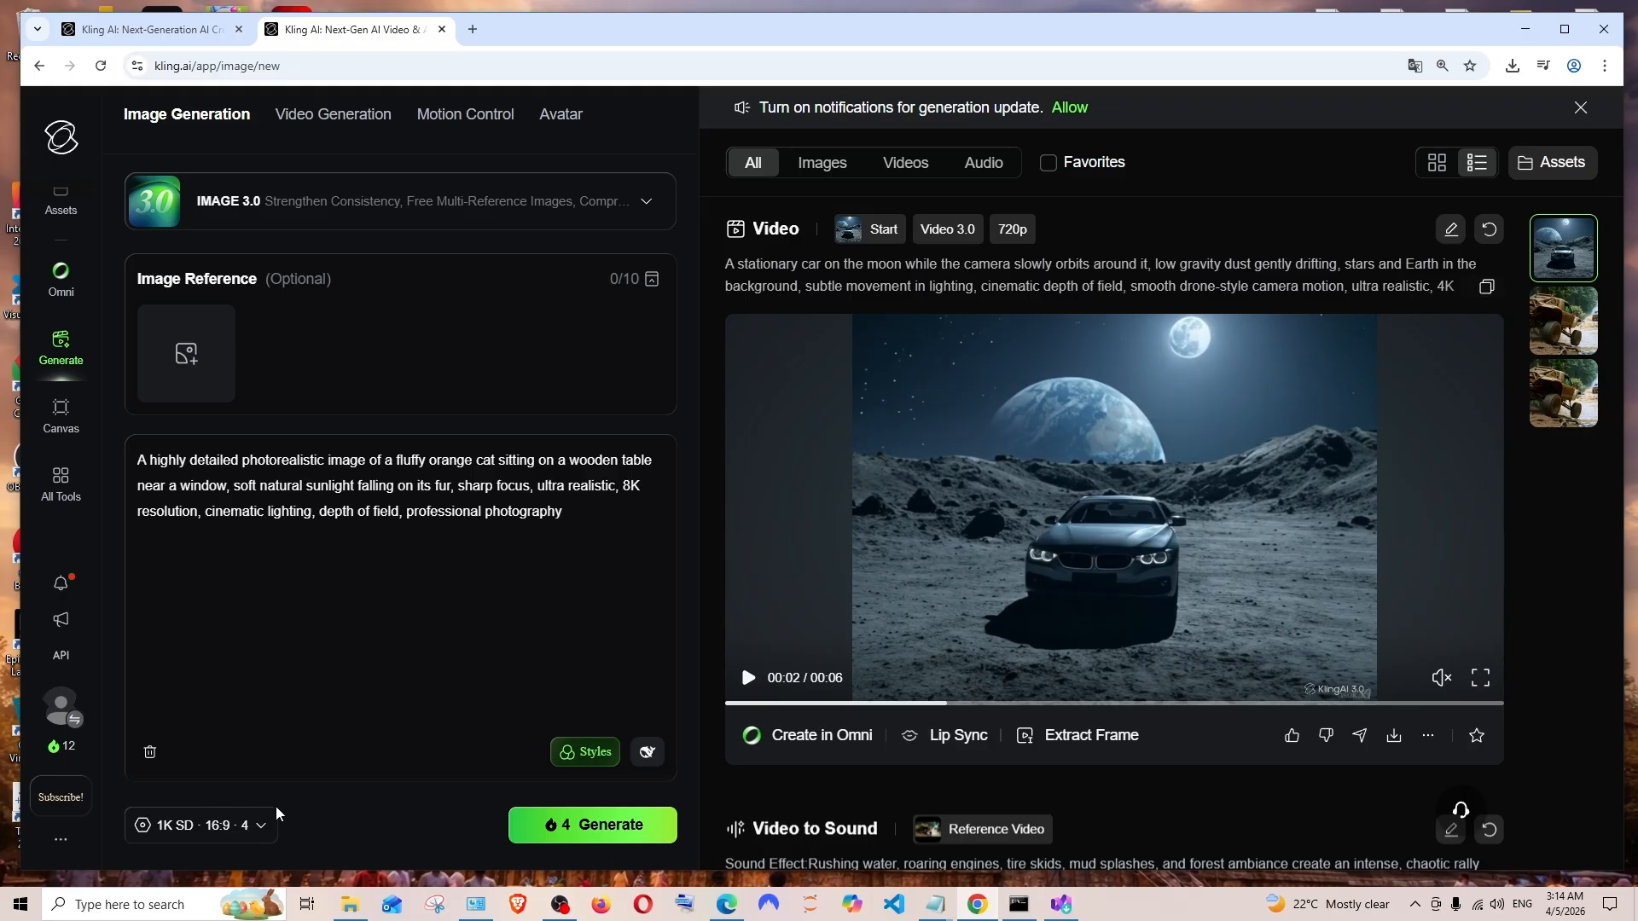
click(239, 825)
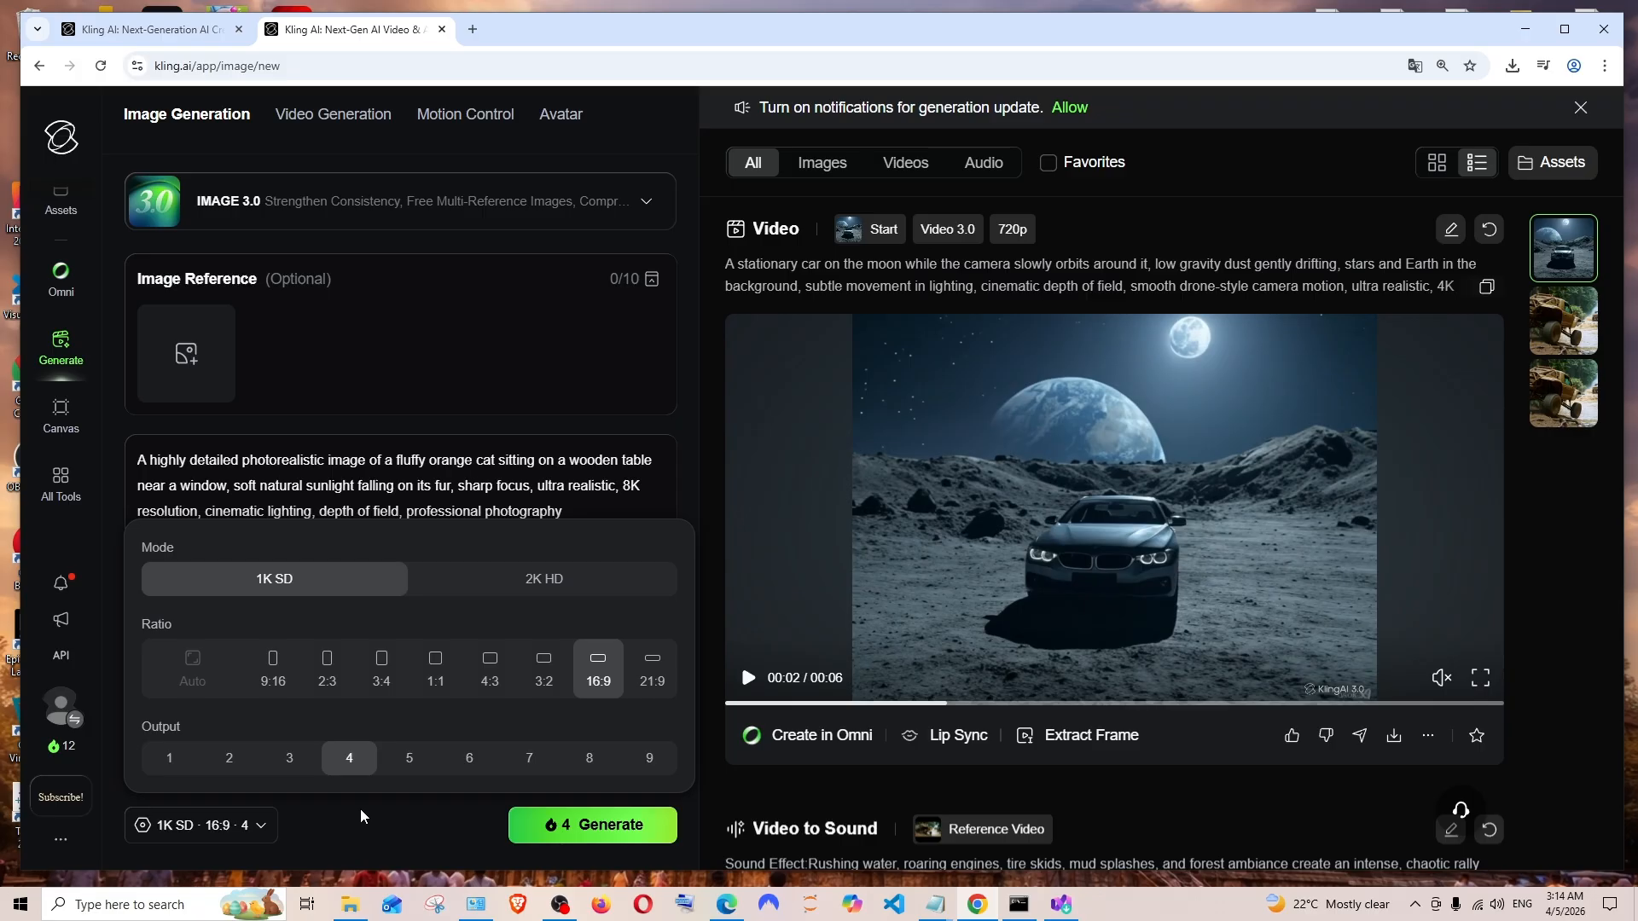
click(364, 817)
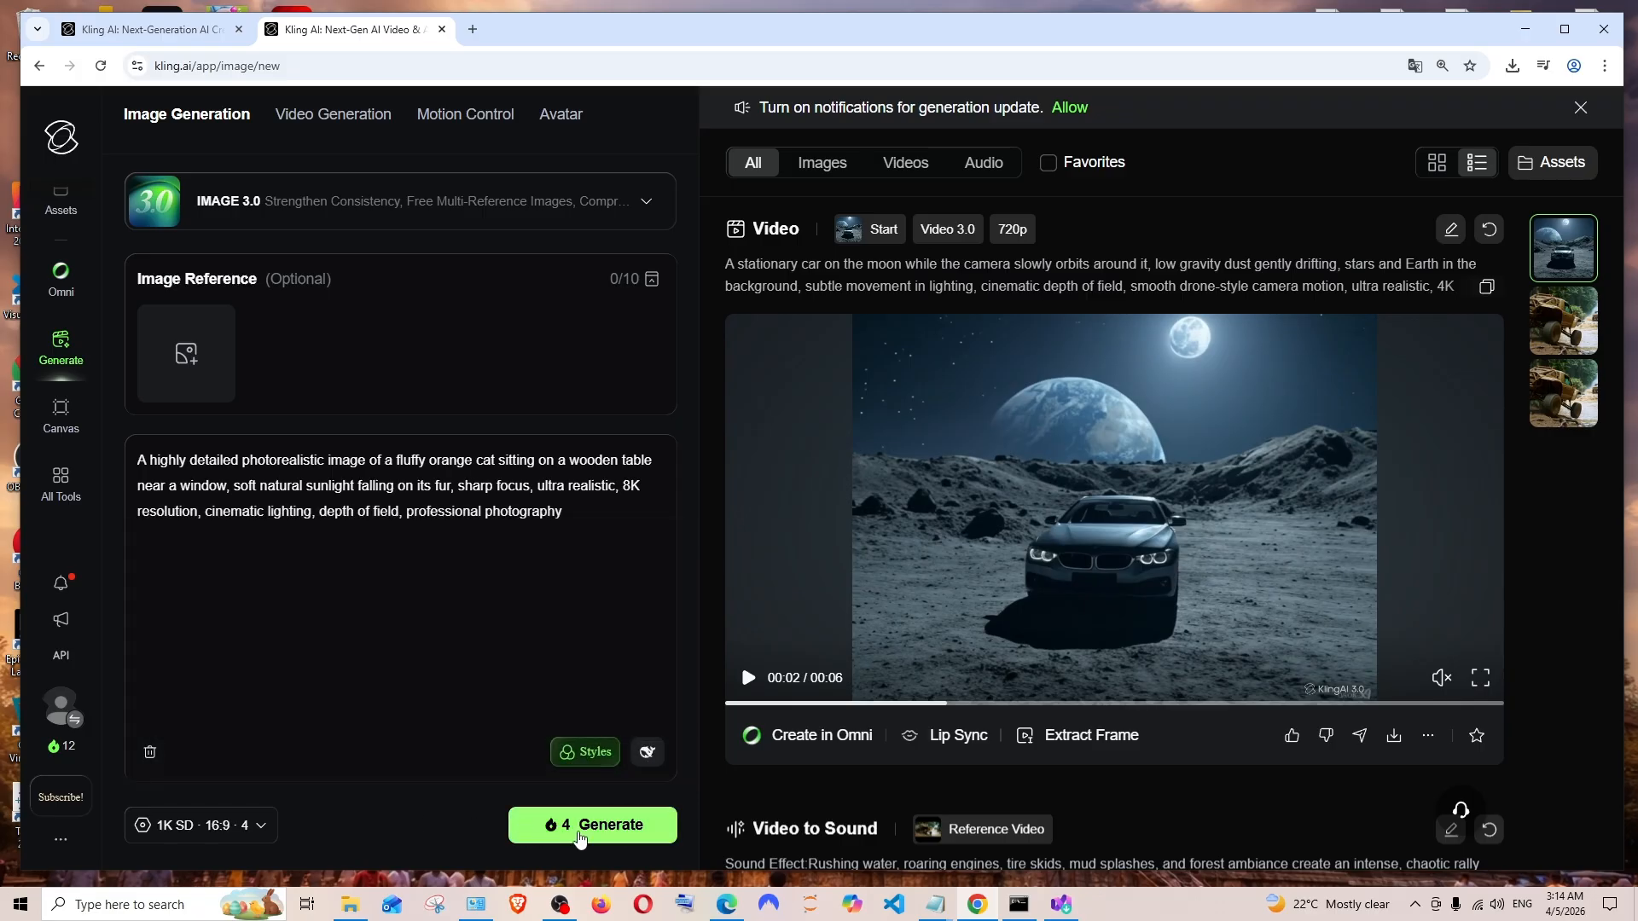
click(579, 839)
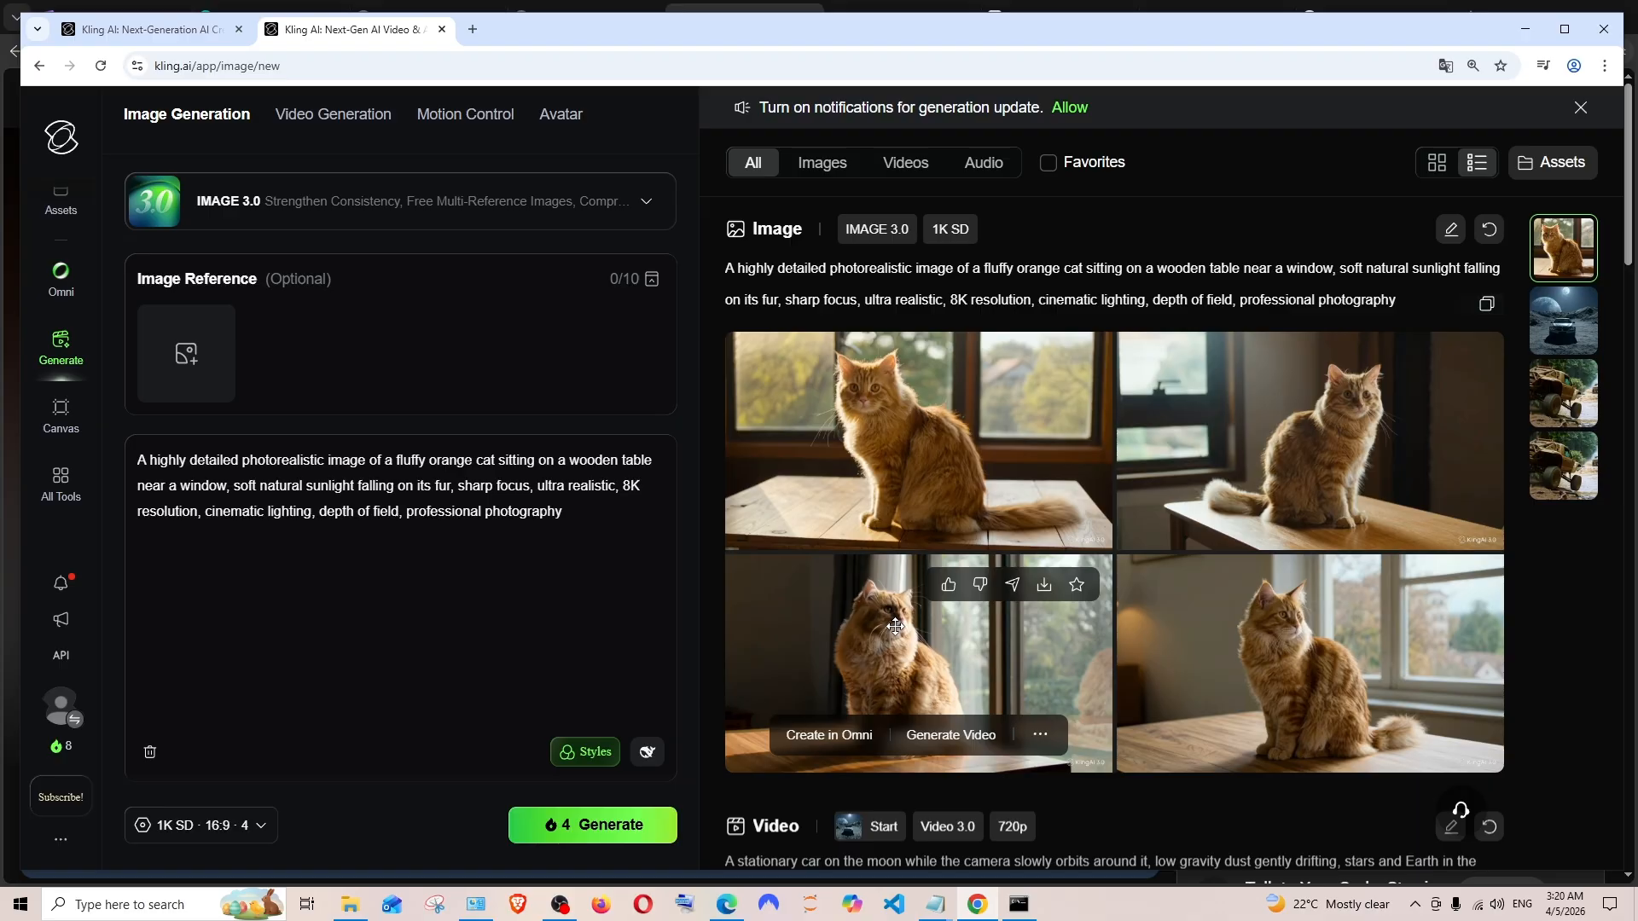
Inspect the Inpaint editor for the lower-left cat image, reduce its selection brush size to 1, and close it without applying
click(1039, 740)
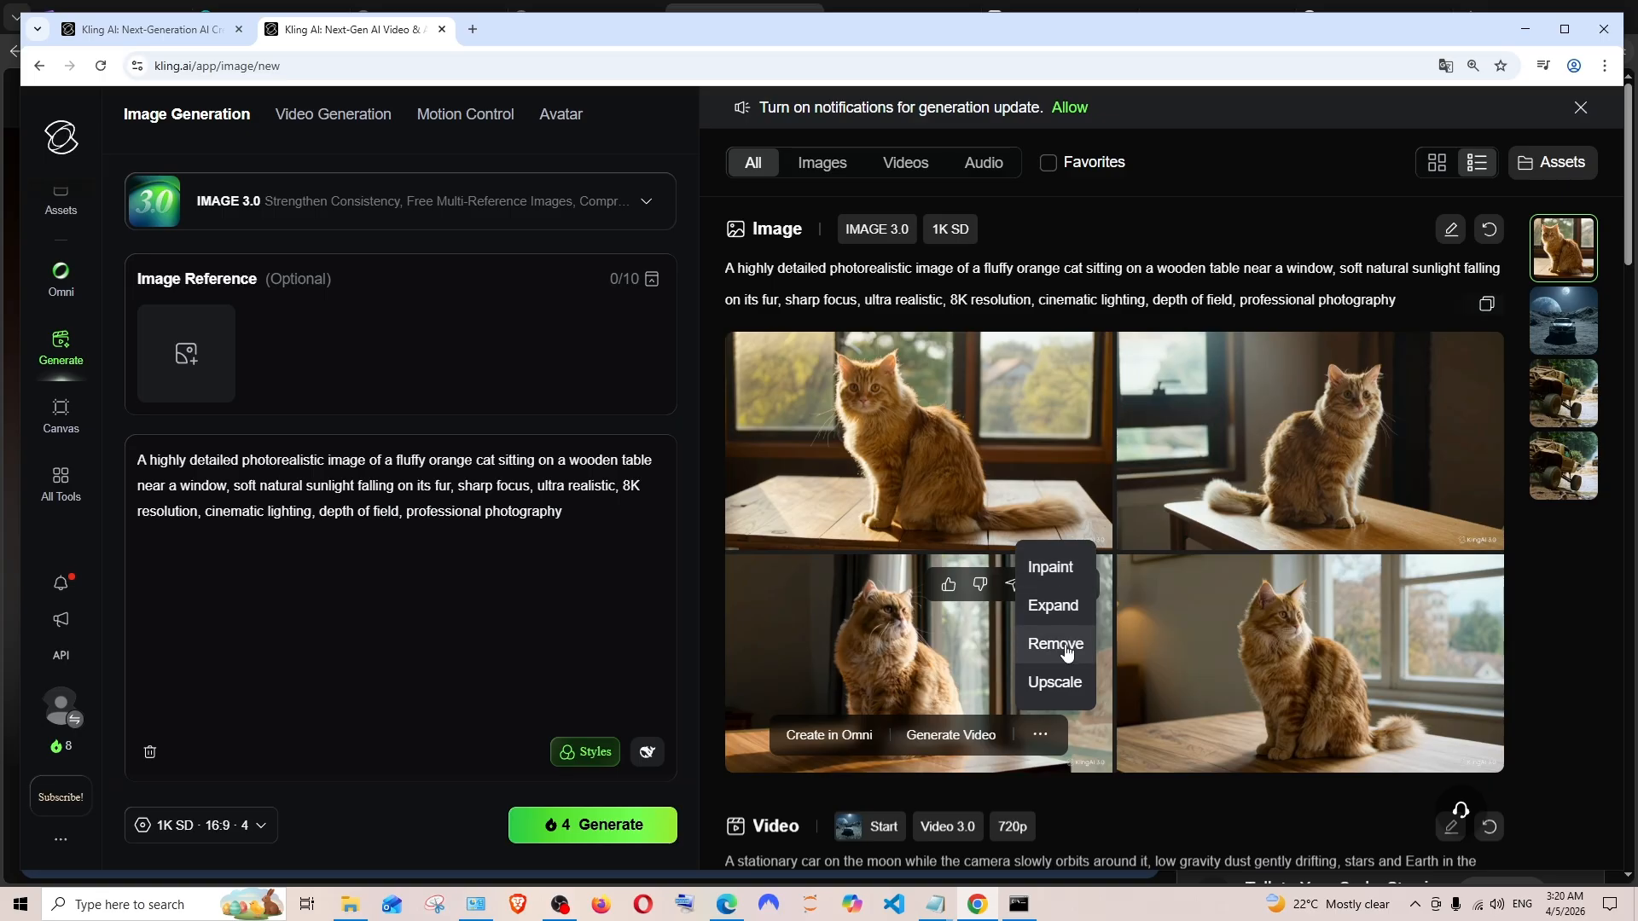
click(1053, 577)
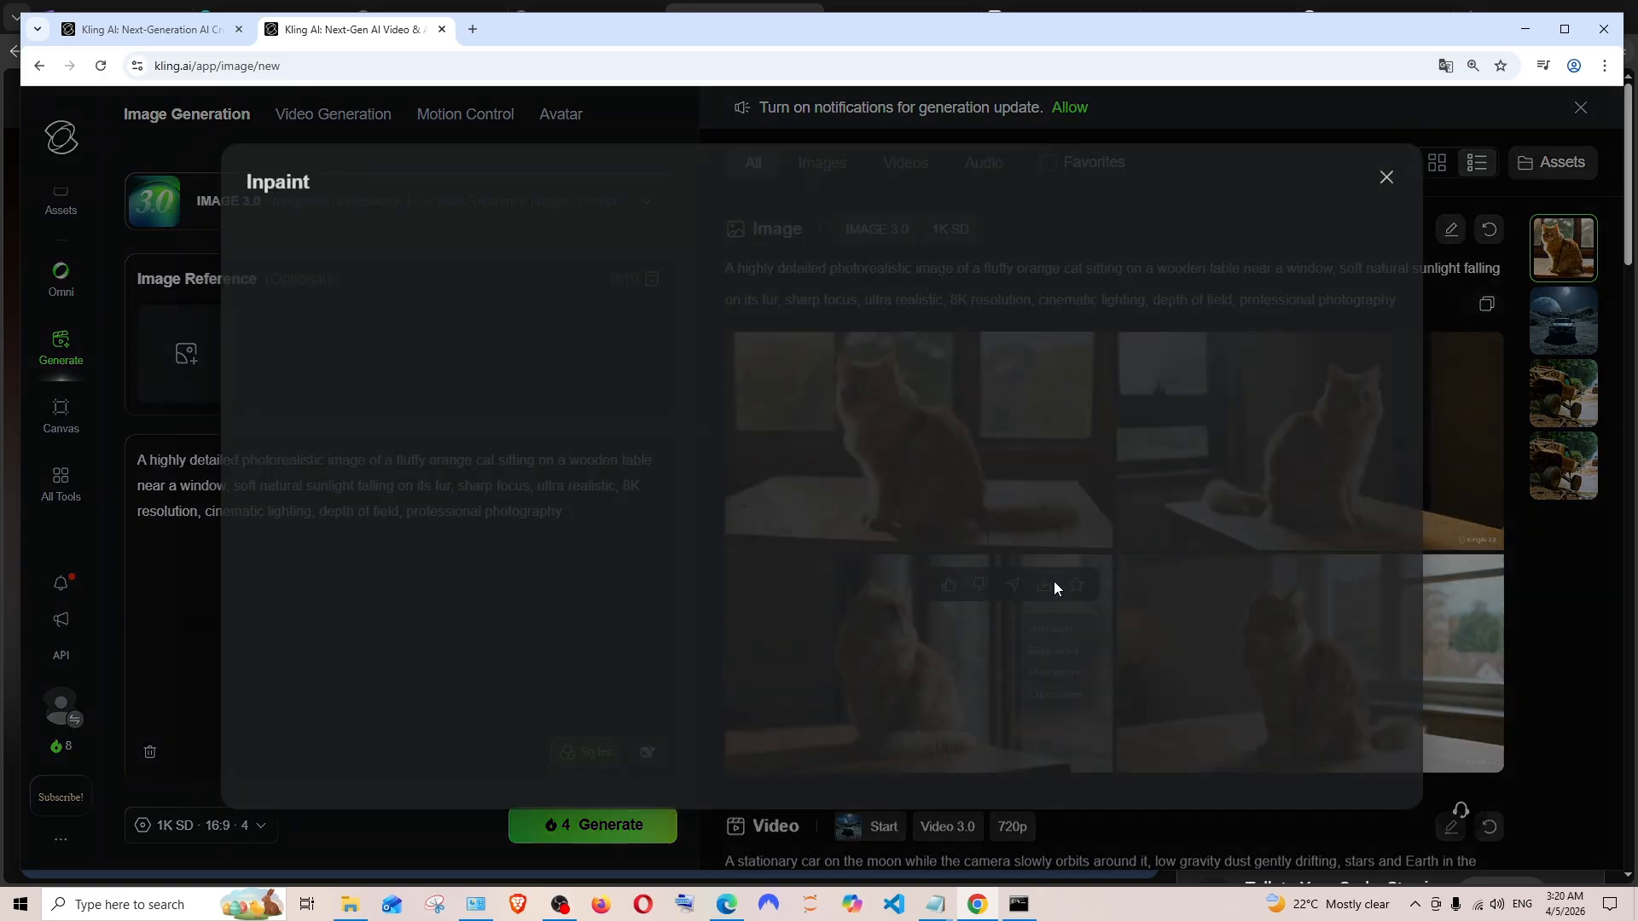
mouse_move(724, 588)
mouse_down()
mouse_move(674, 588)
mouse_move(797, 589)
mouse_move(658, 589)
mouse_up()
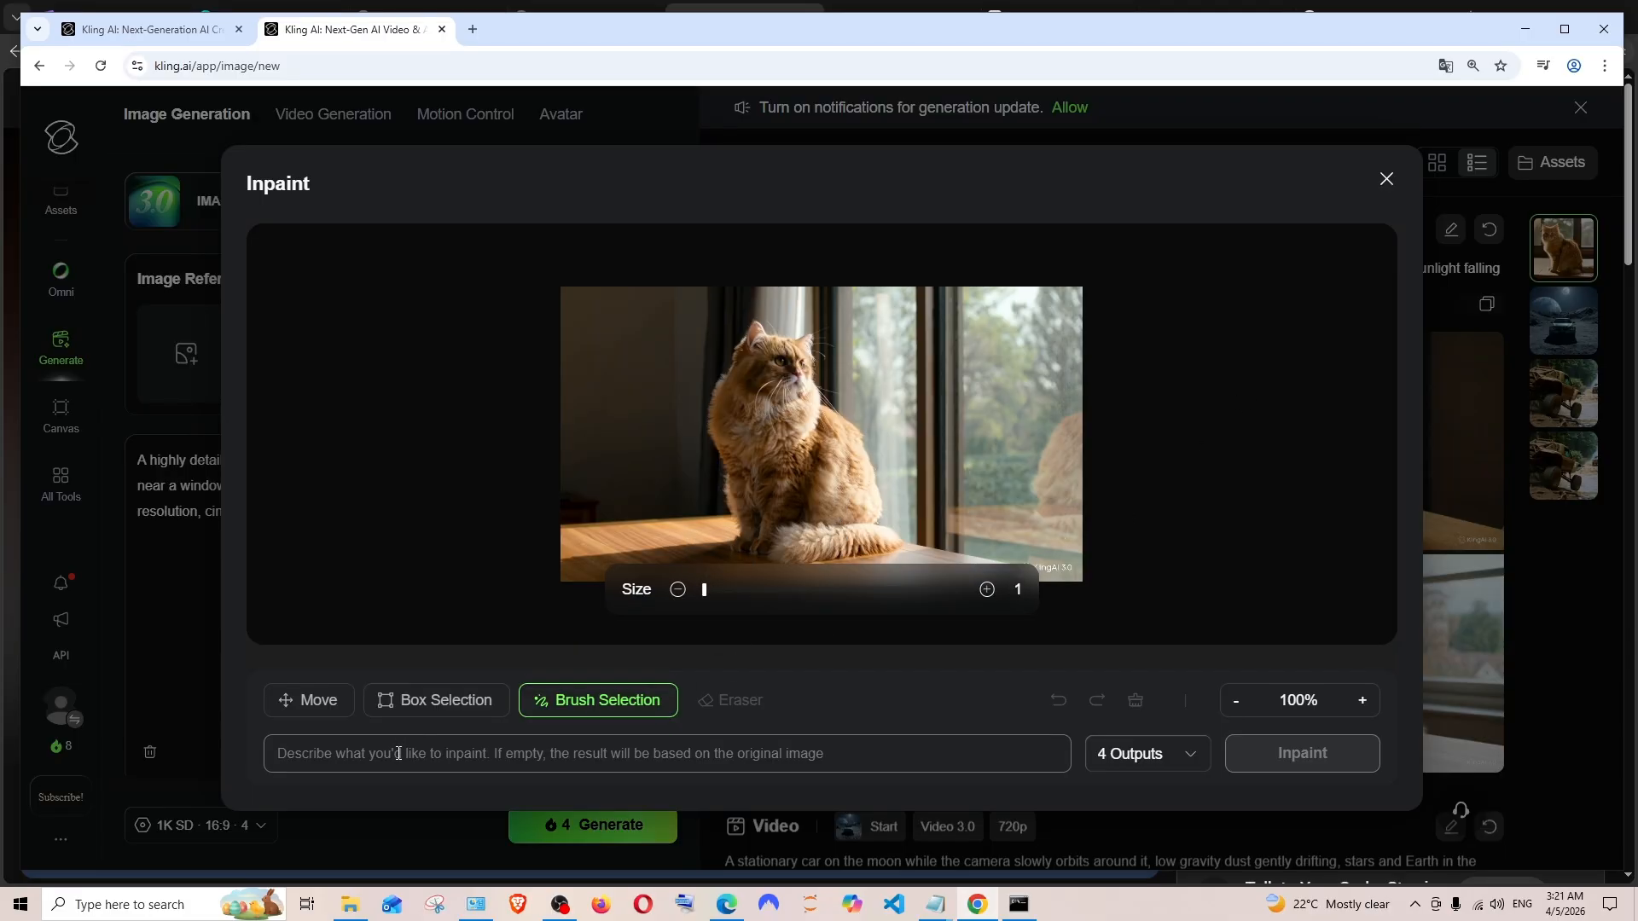
click(1385, 179)
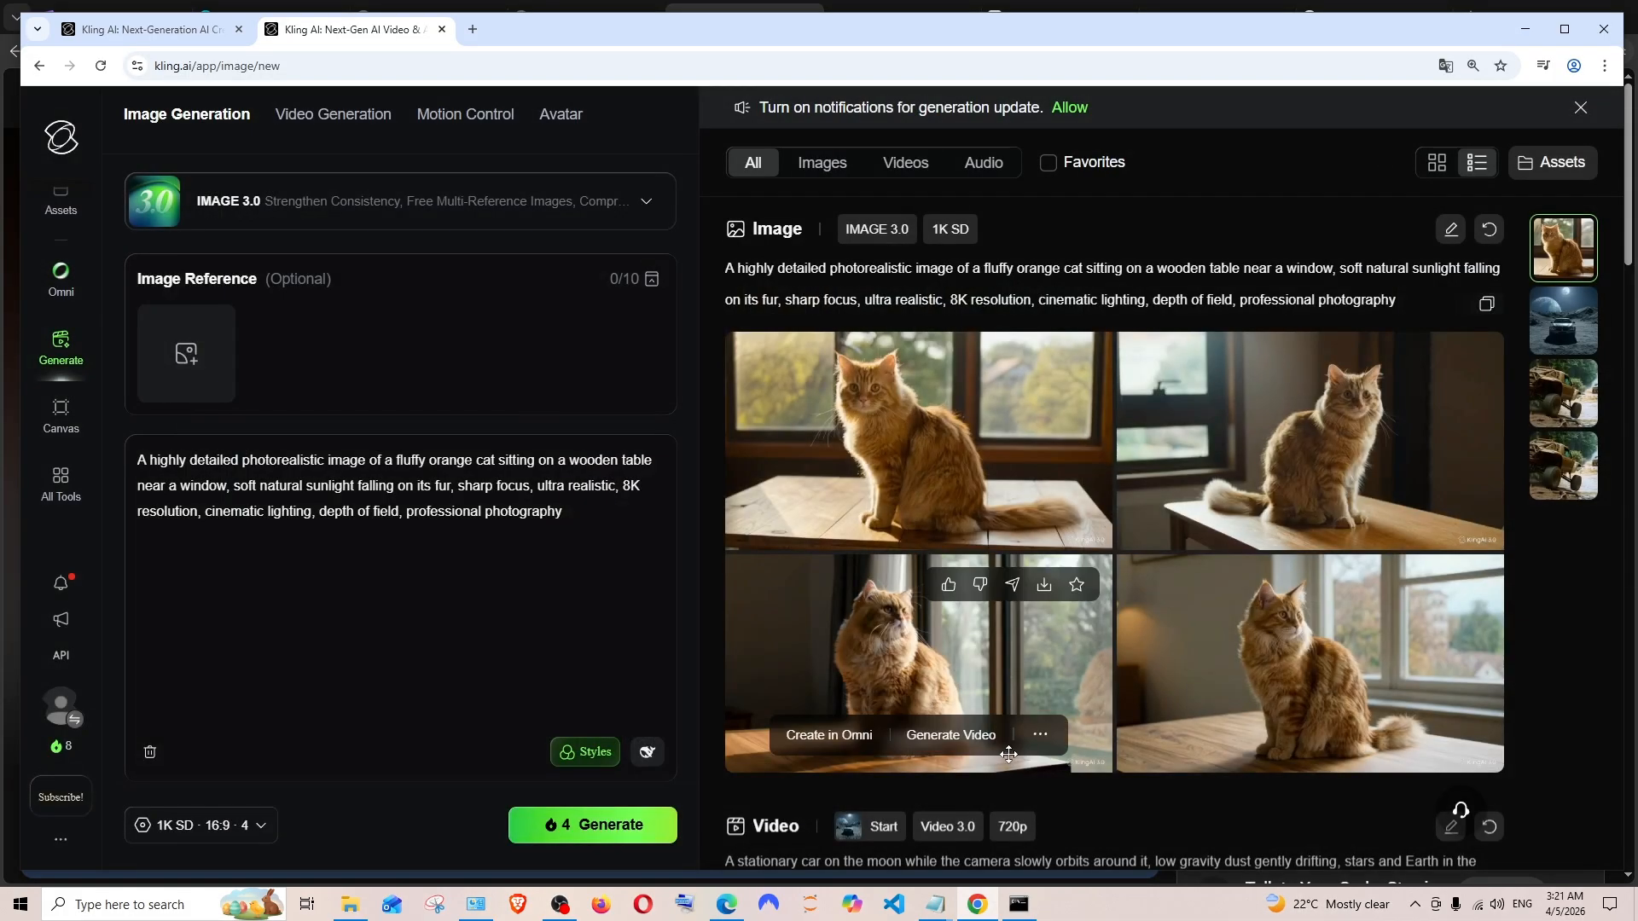
Review the Expand editor and its aspect ratio options for the lower-left cat image, and close it without applying
click(1040, 735)
click(1068, 610)
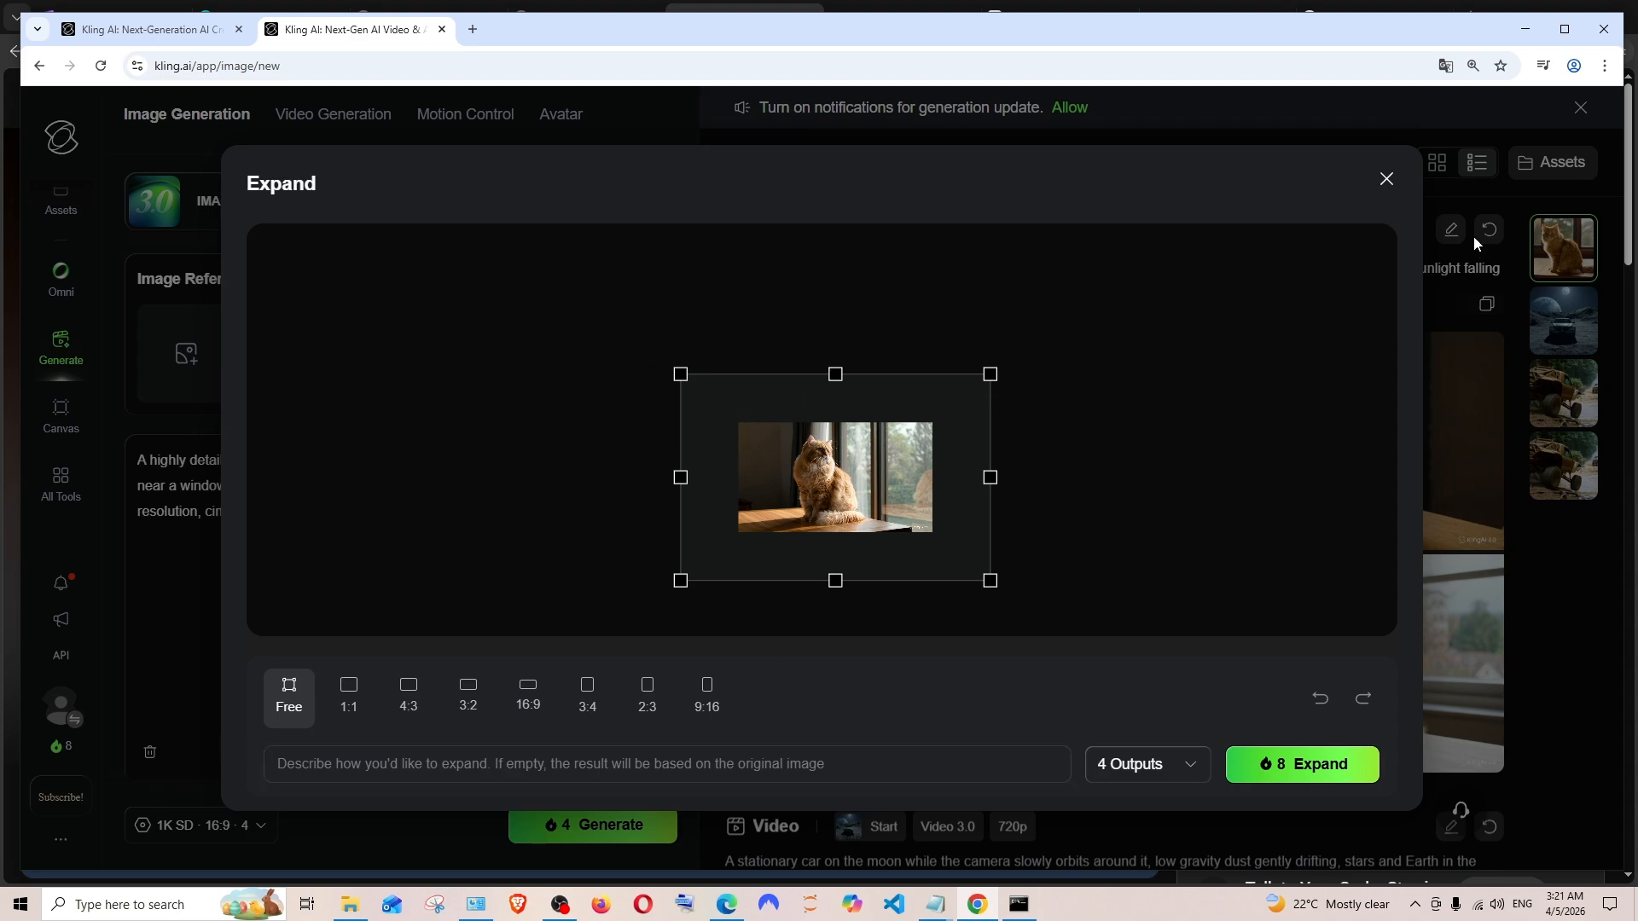
click(1385, 181)
Examine the Remove editor for the lower-left cat image, close it without applying, and bring up the image's additional editing options again
click(1040, 734)
click(1061, 644)
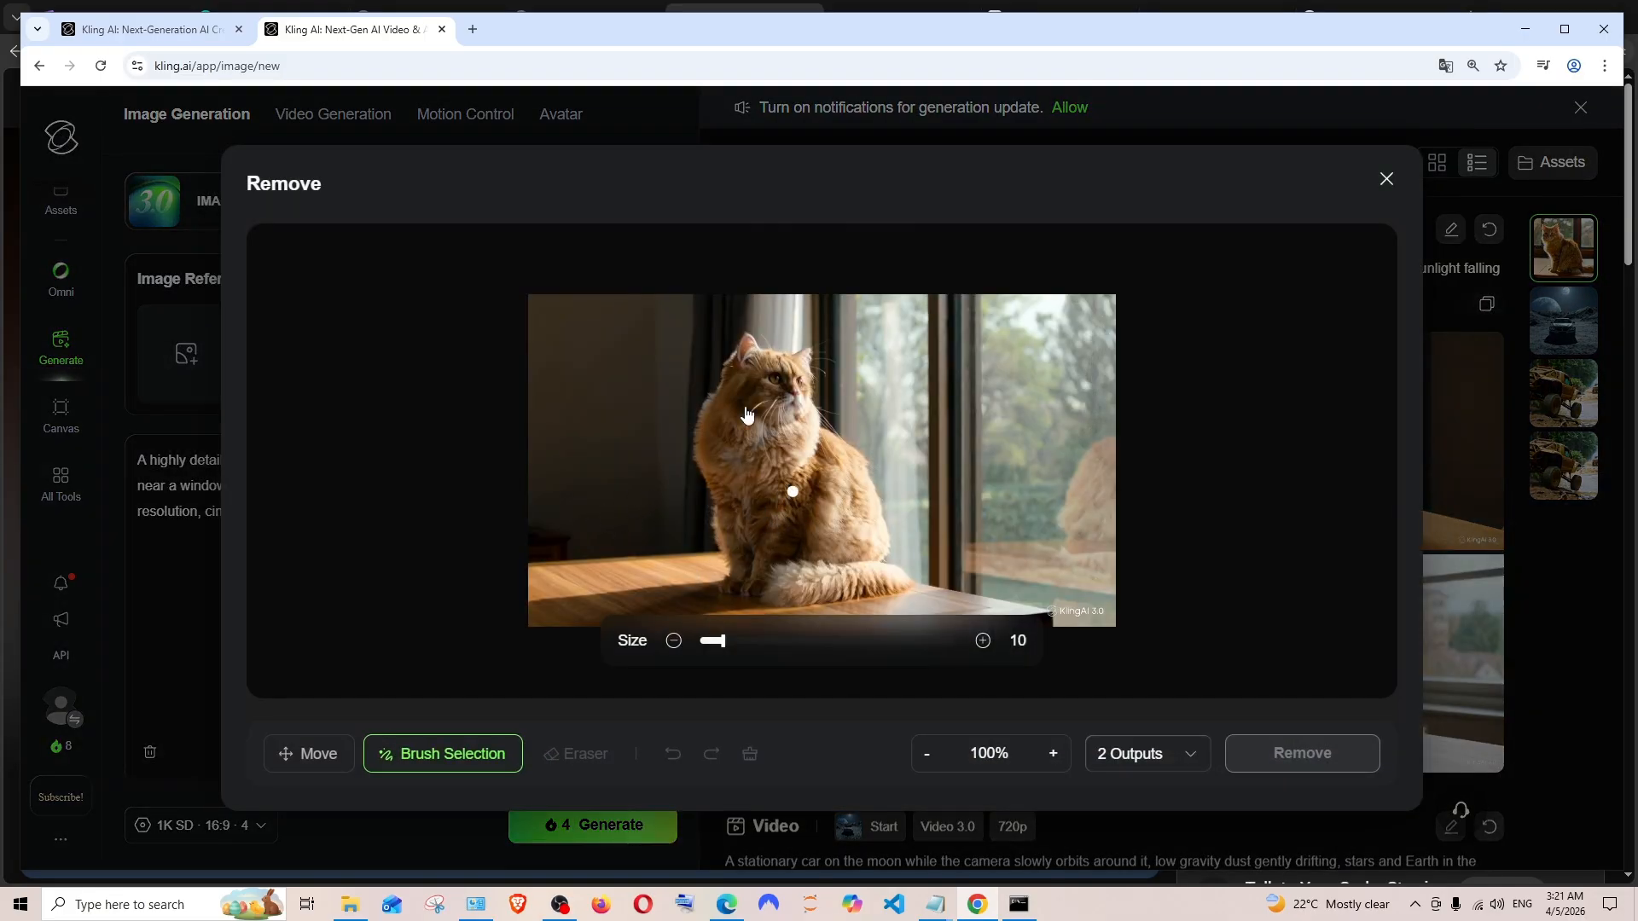
click(1385, 178)
click(1040, 736)
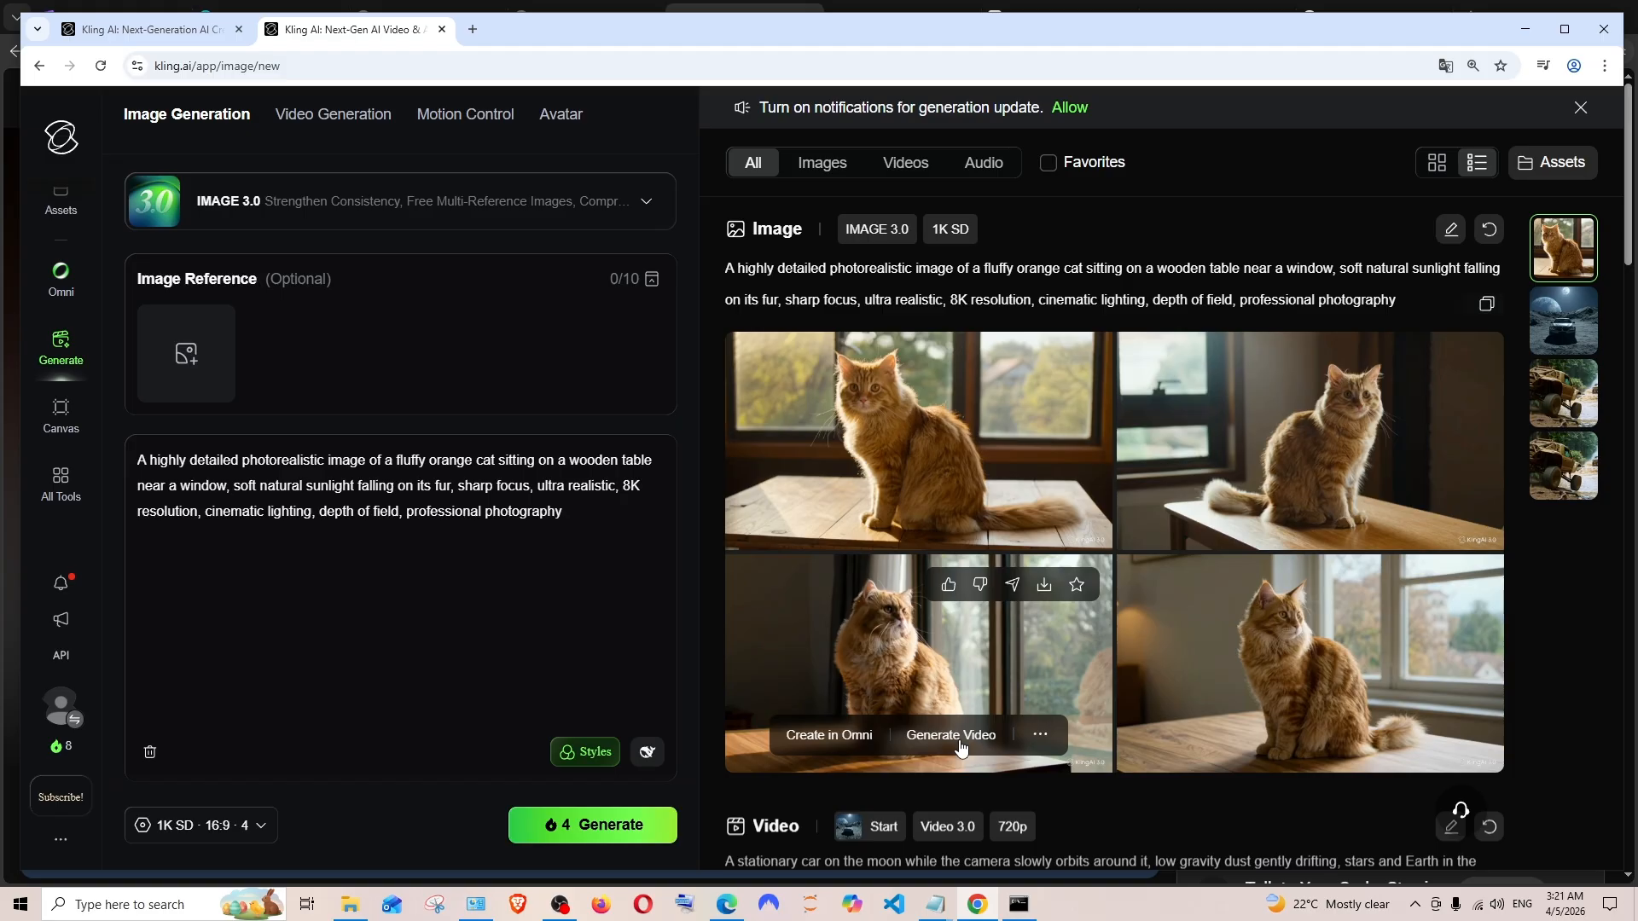
Show the download options for the upper-left cat image
mouse_move(1045, 374)
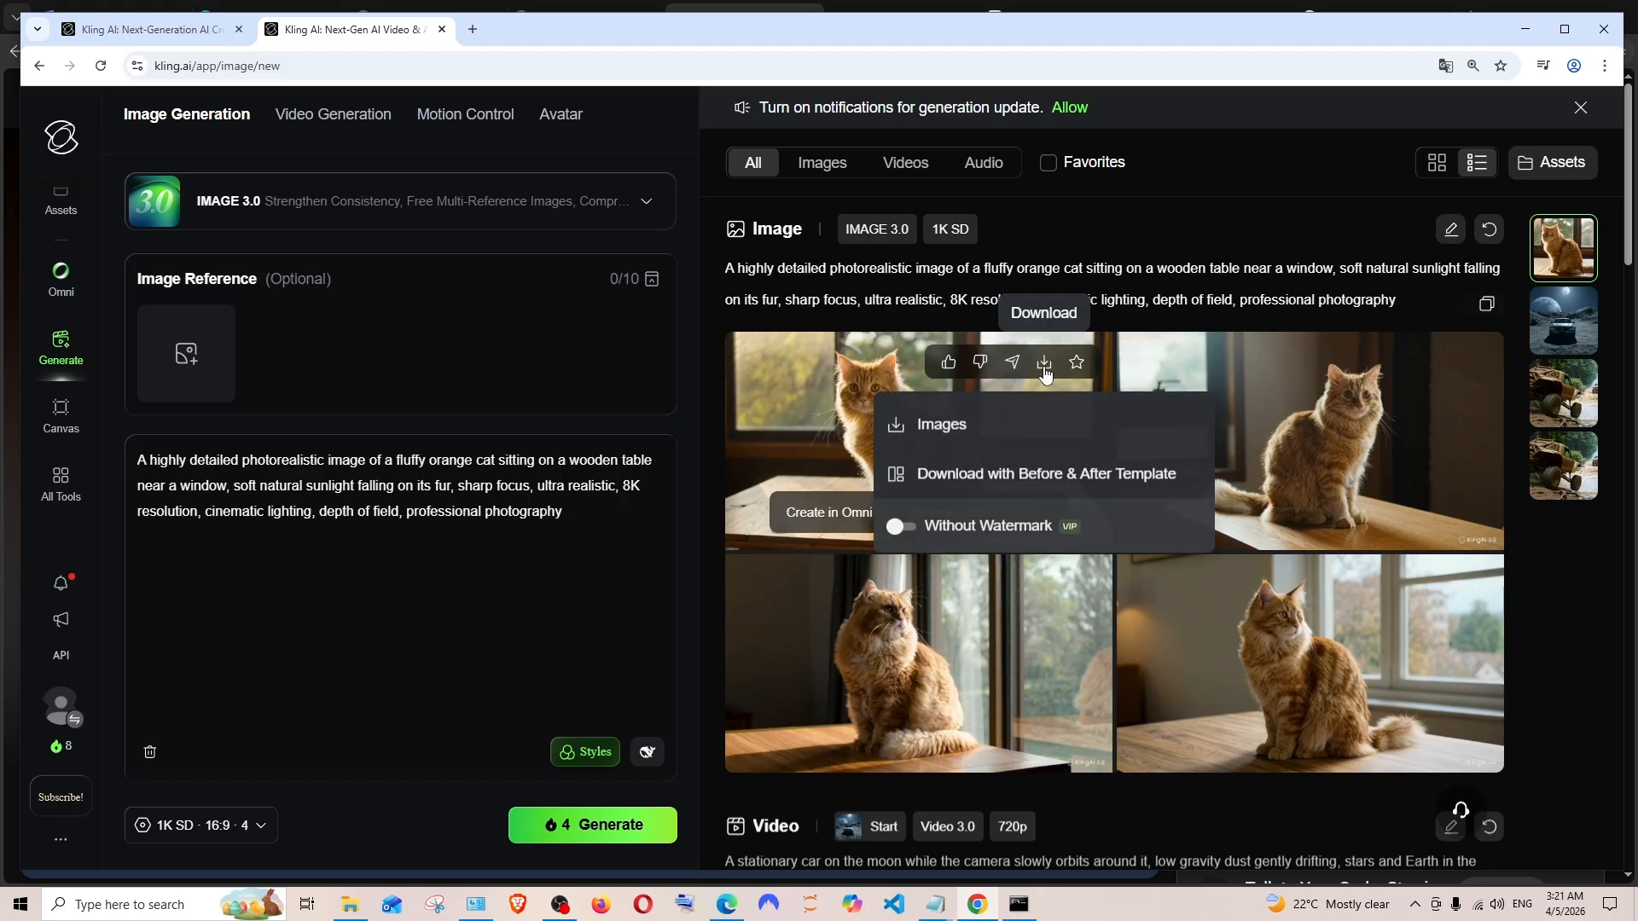